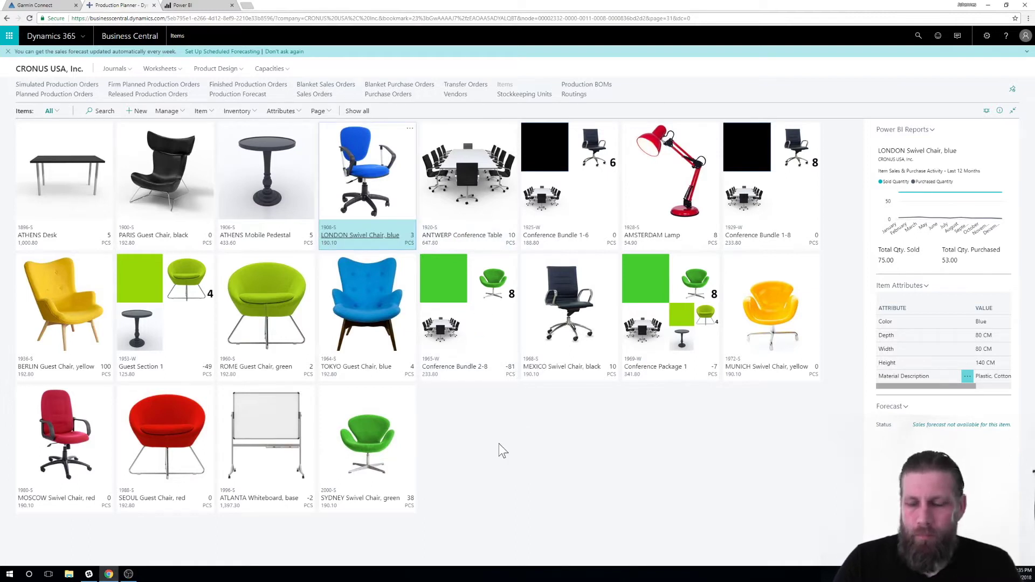
Step: Step through the item tiles to AMSTERDAM Lamp so its chart shows 166 sold and 119 purchased
key("Right")
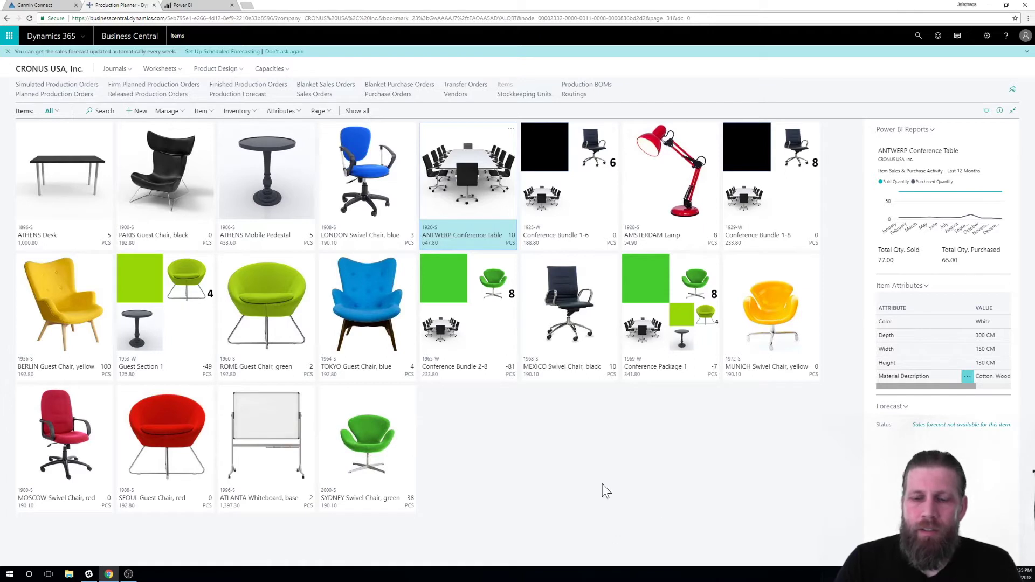
key("Right")
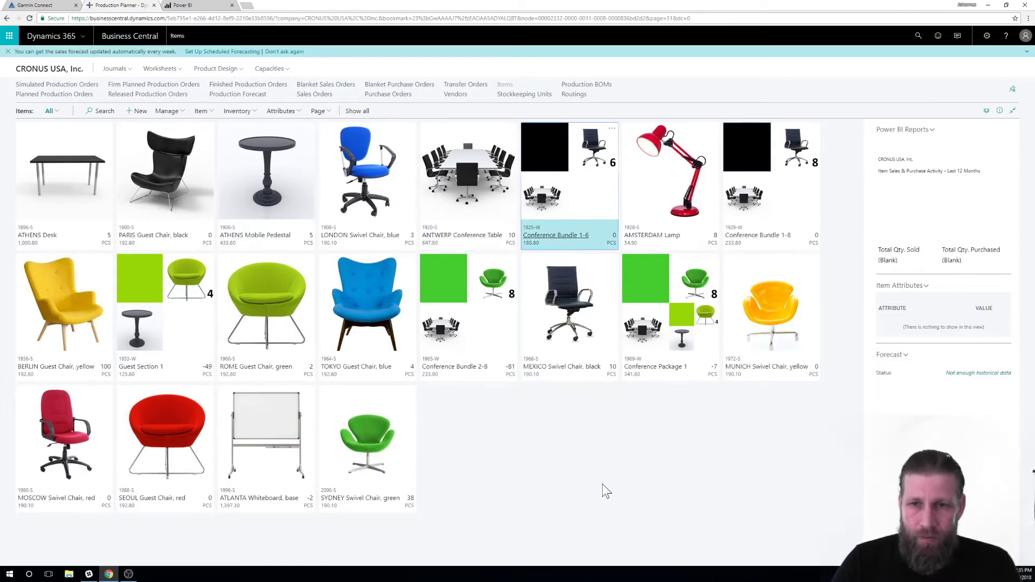
key("Right")
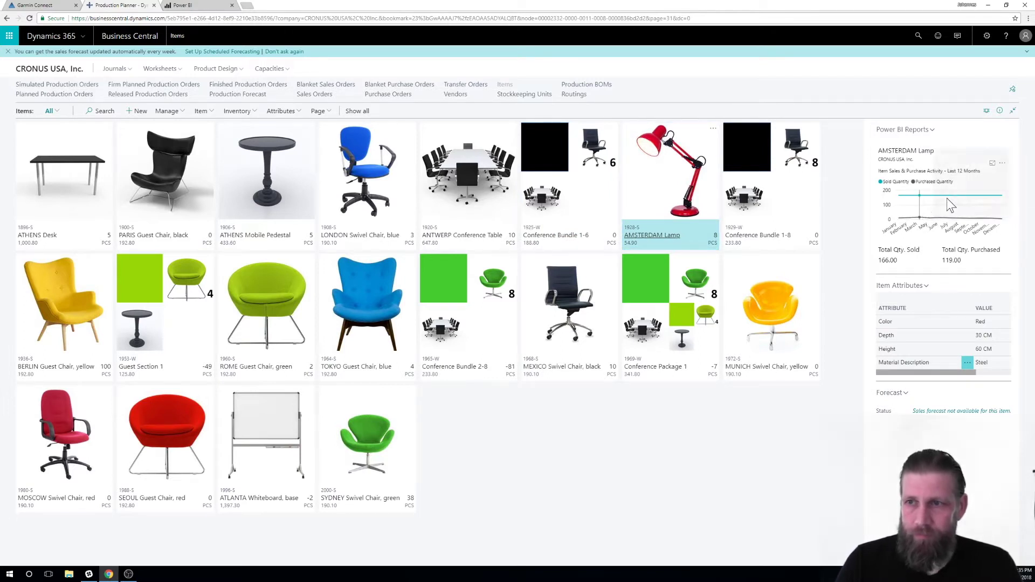
mouse_move(931, 203)
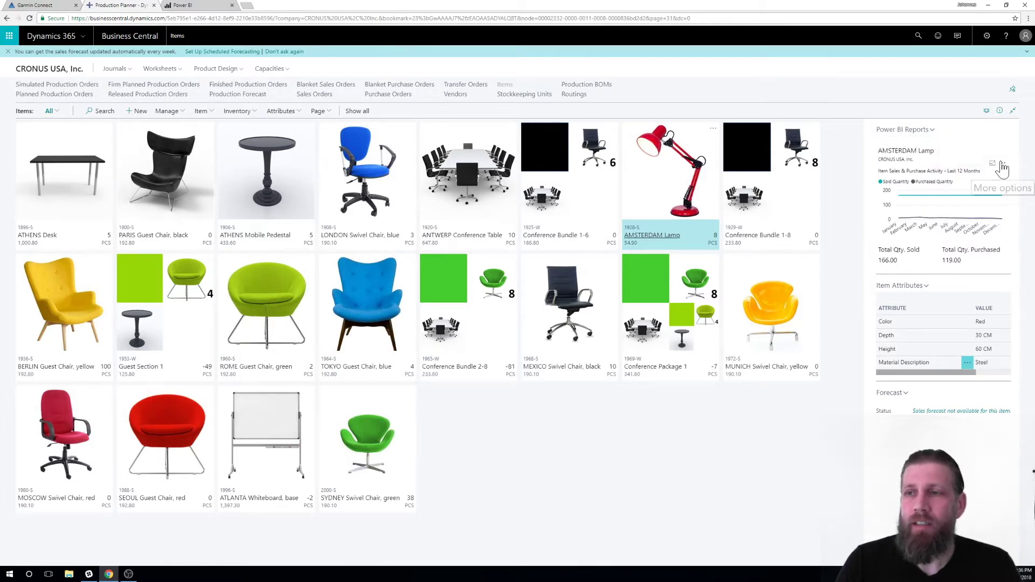
Step: Preview the AMSTERDAM Lamp chart in focus mode, then show its monthly sold and purchased data table
left_click(993, 162)
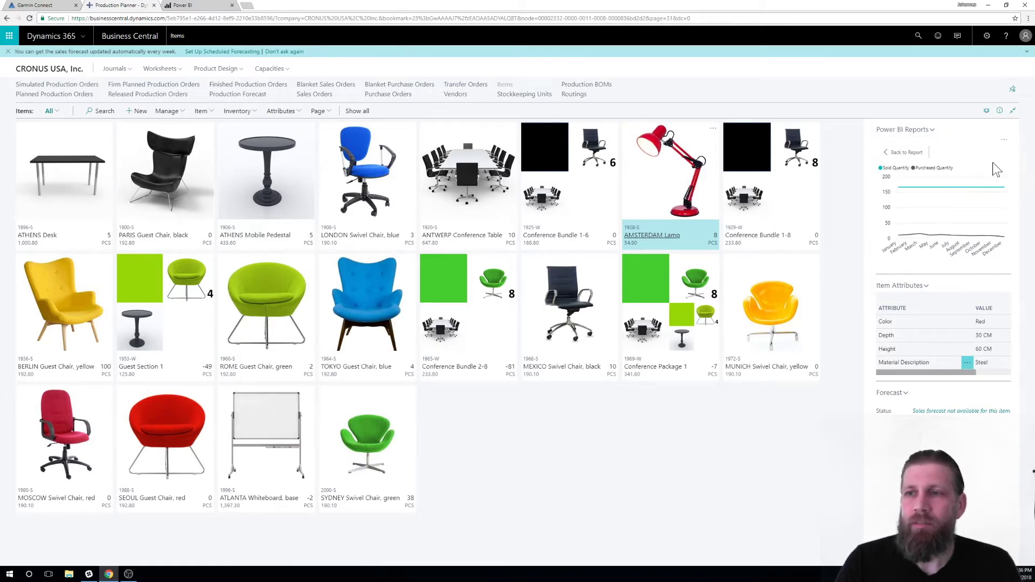
left_click(886, 153)
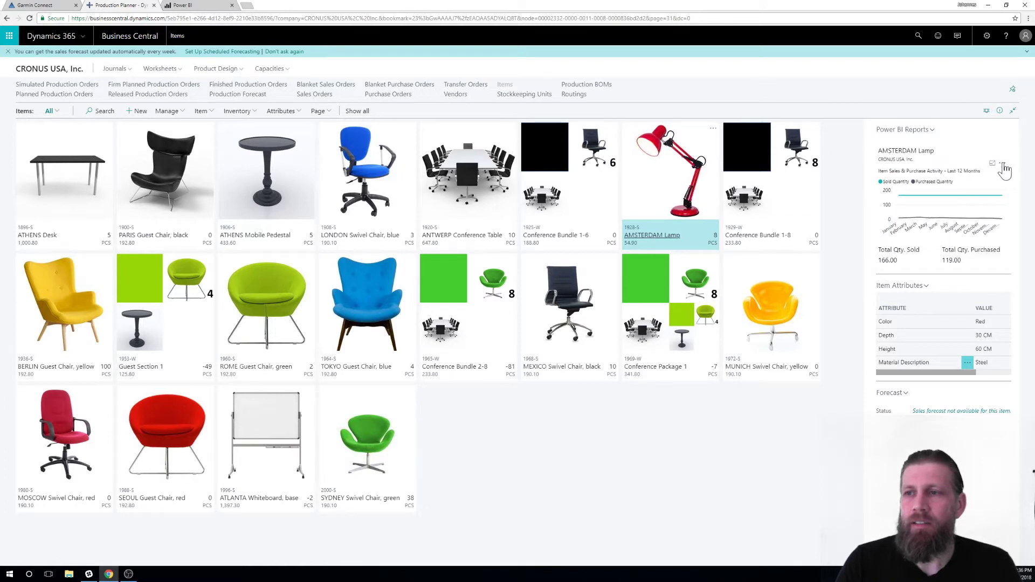
left_click(1002, 163)
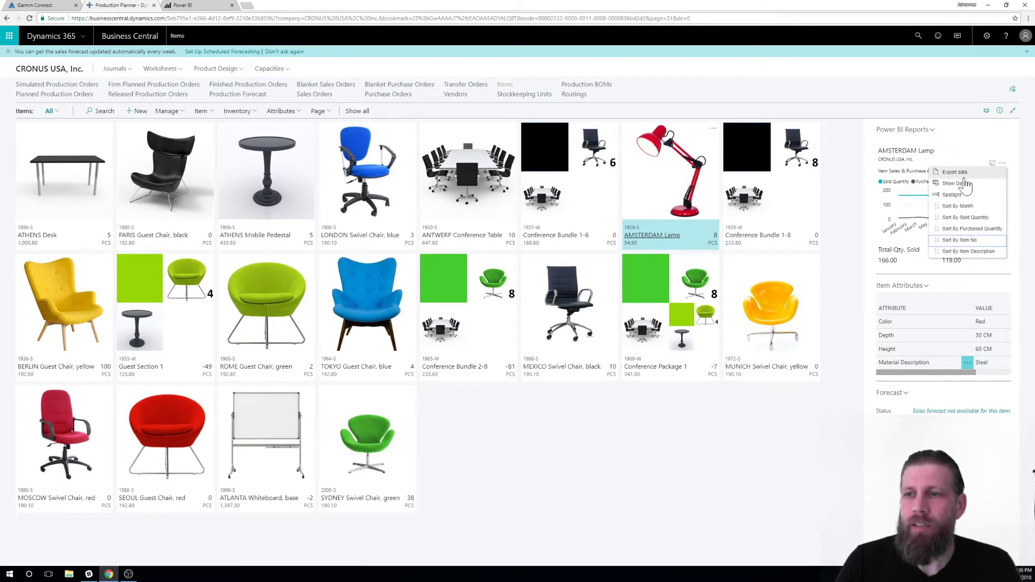
left_click(954, 183)
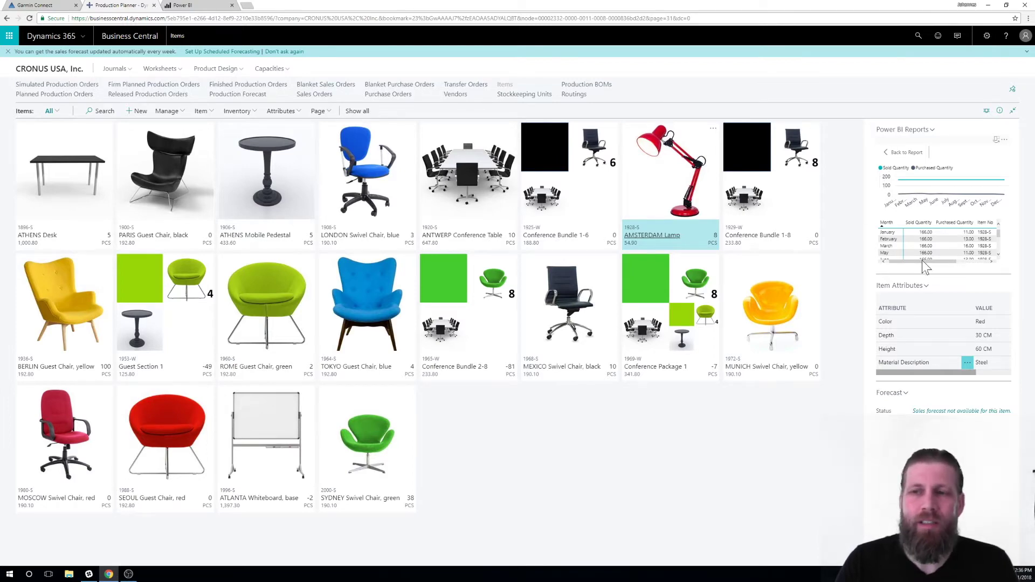
left_click(918, 36)
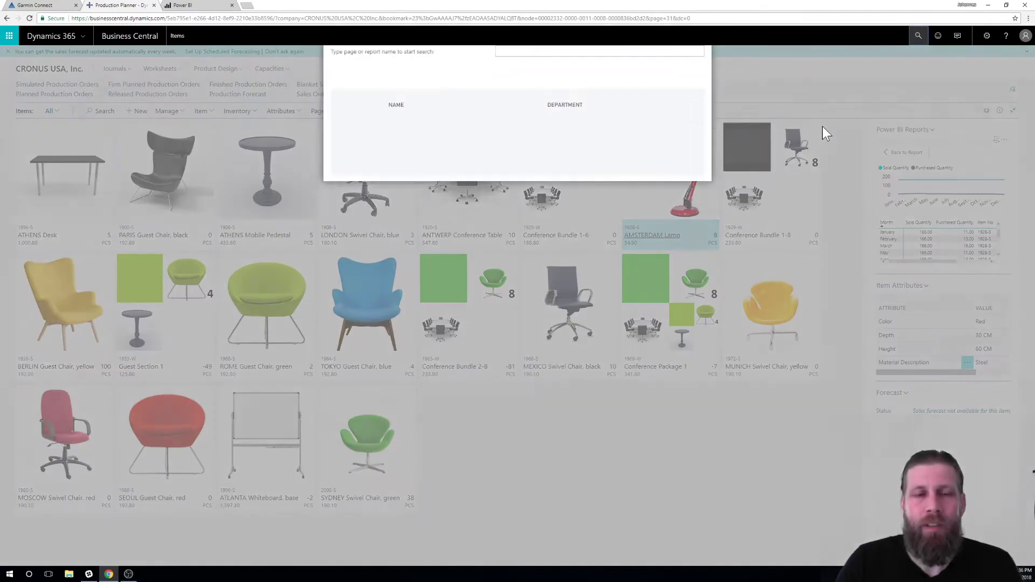
Step: Search 'customer' to open the Customers list and check its Power BI report options
type("customer")
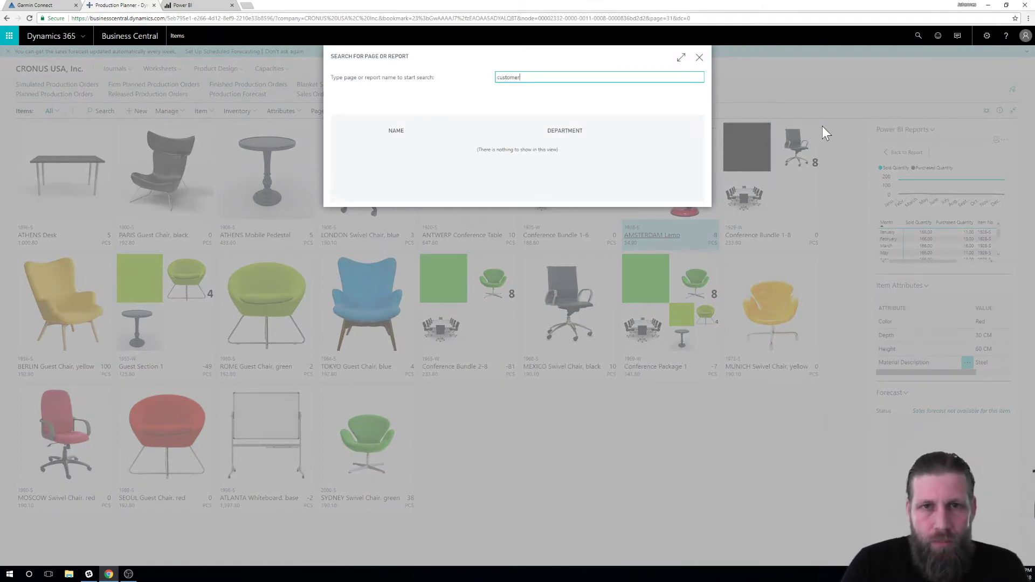
left_click(408, 151)
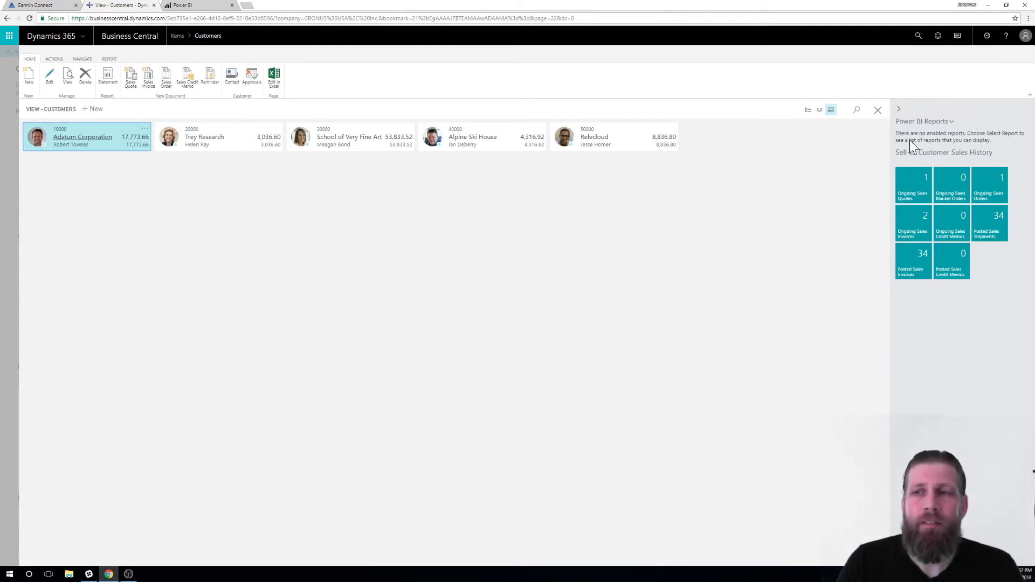
left_click(944, 121)
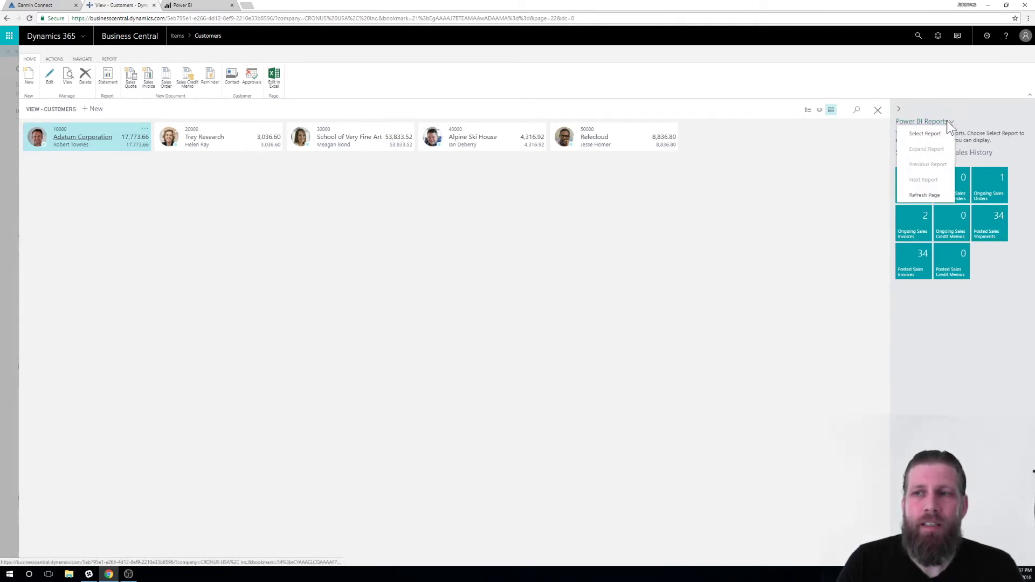
left_click(793, 199)
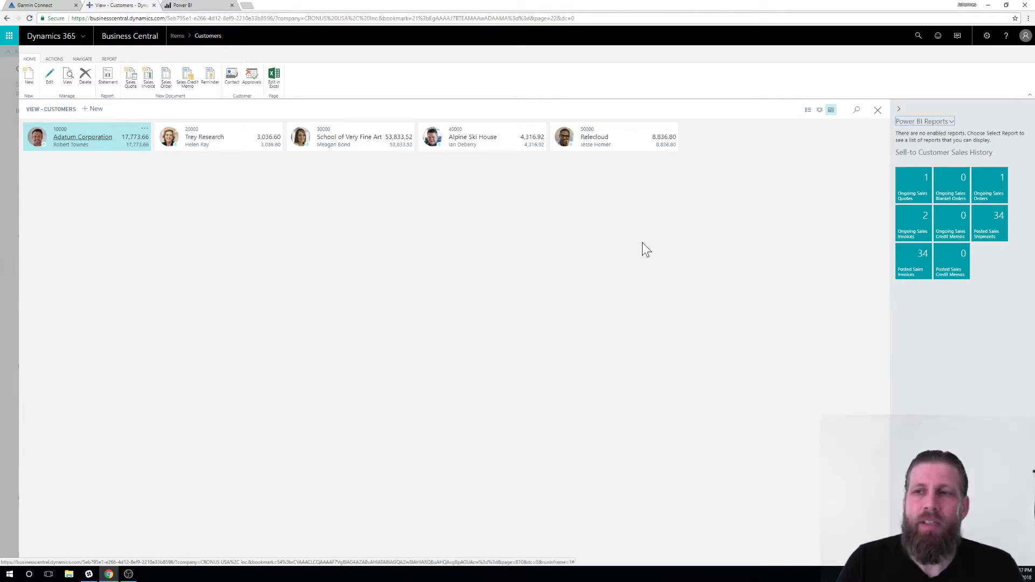
Step: Move between the Power BI and Business Central tabs, ending on the Power BI Apps page
key("ctrl+Tab")
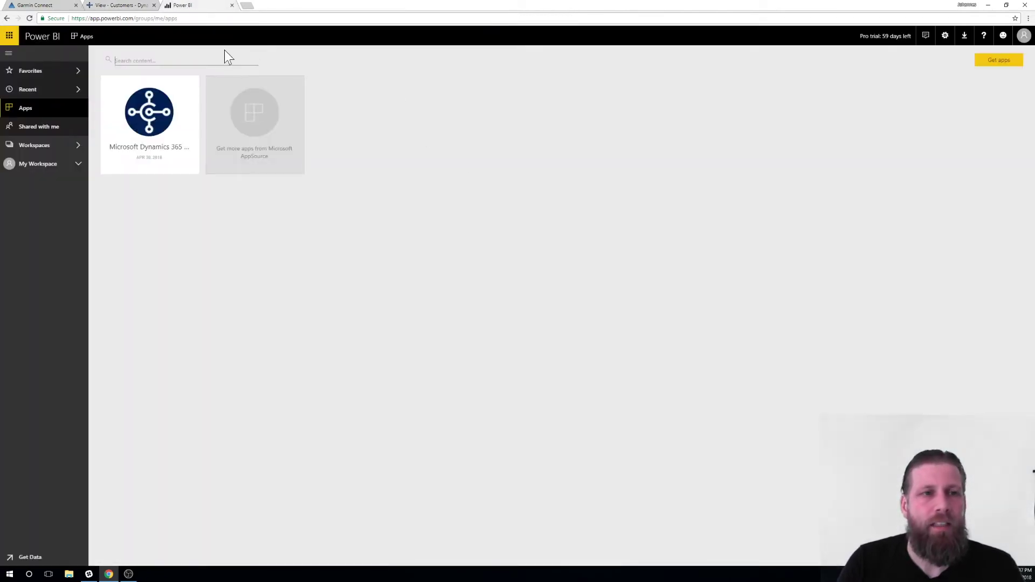
left_click(121, 5)
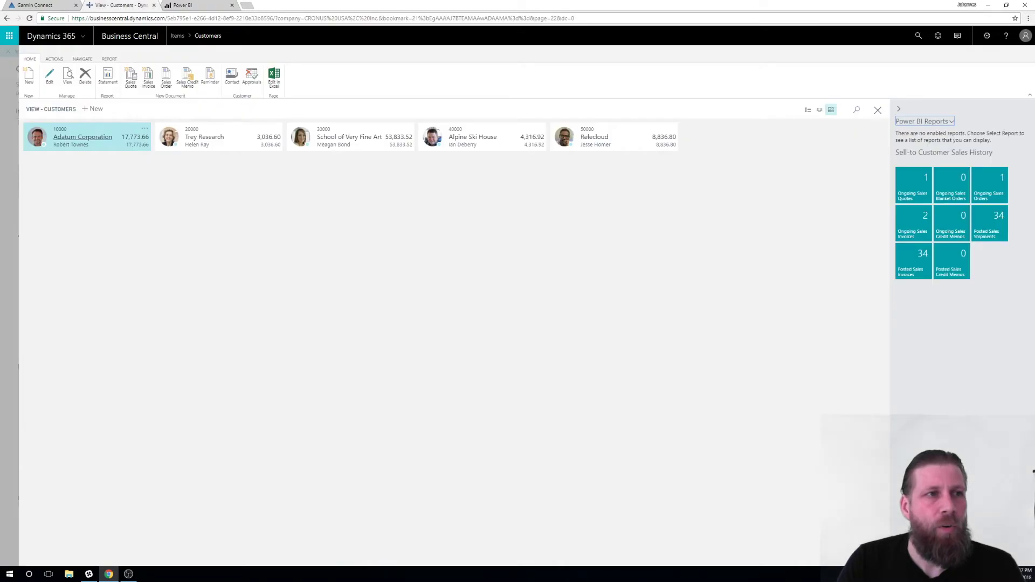
left_click(11, 40)
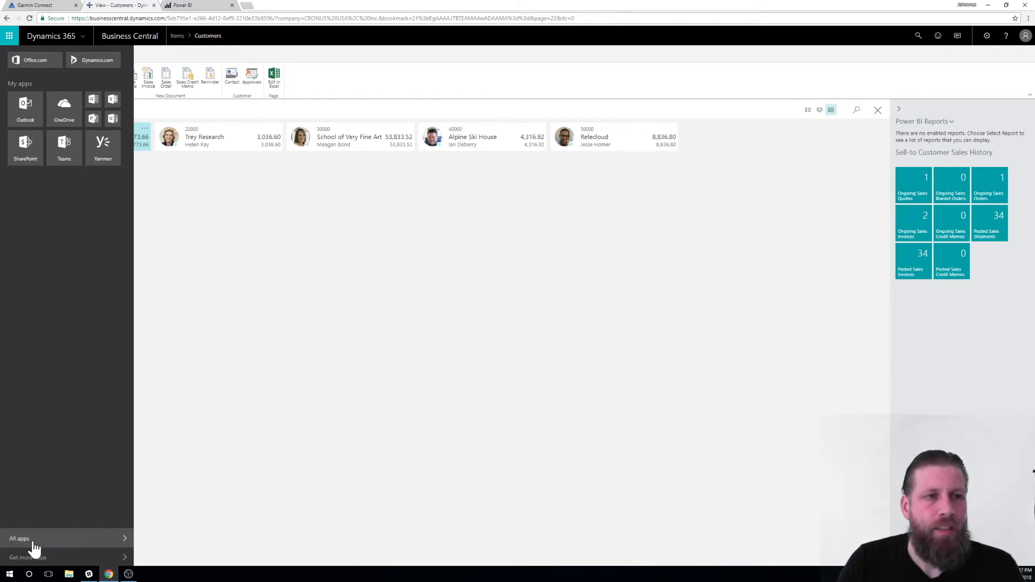
left_click(203, 7)
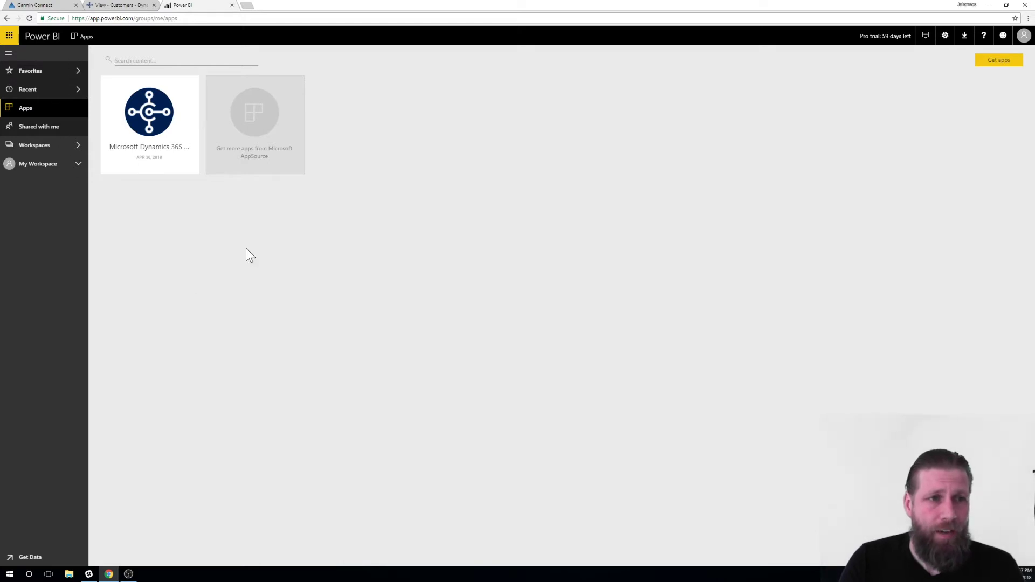
mouse_move(171, 145)
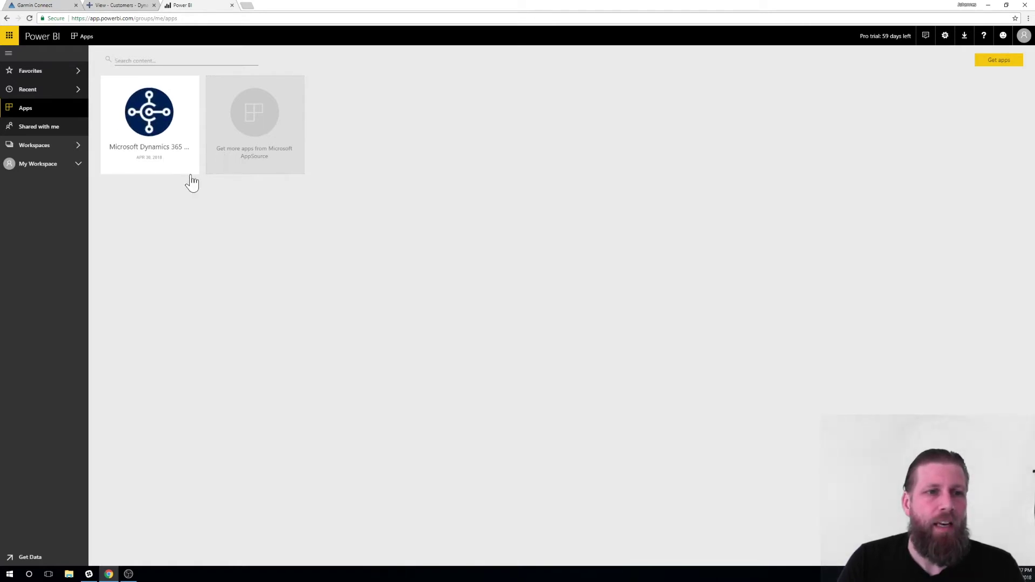
Step: Search the app catalogue for 'busines' and get the Dynamics 365 Business Central – Customers List app
left_click(260, 125)
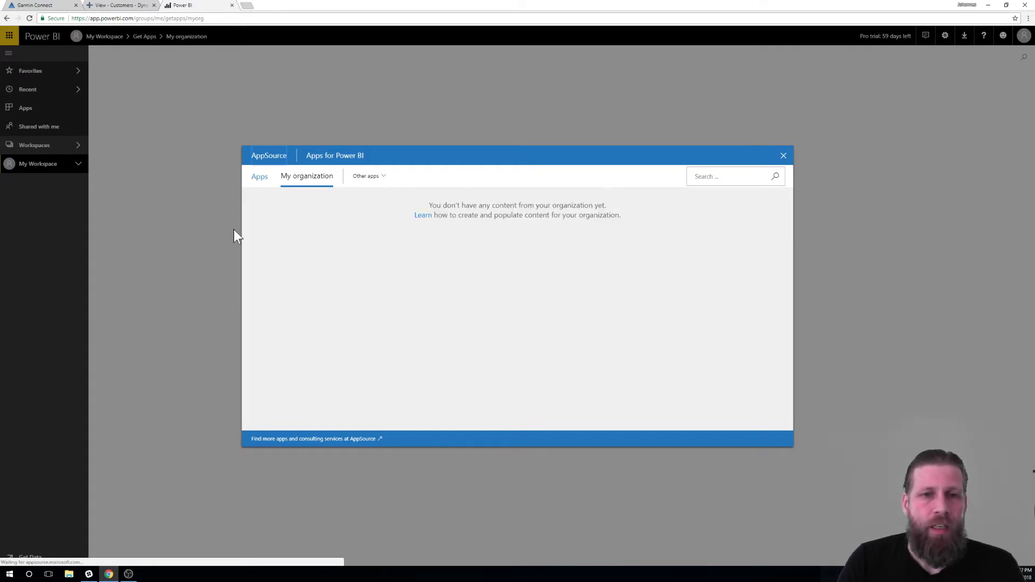
left_click(261, 181)
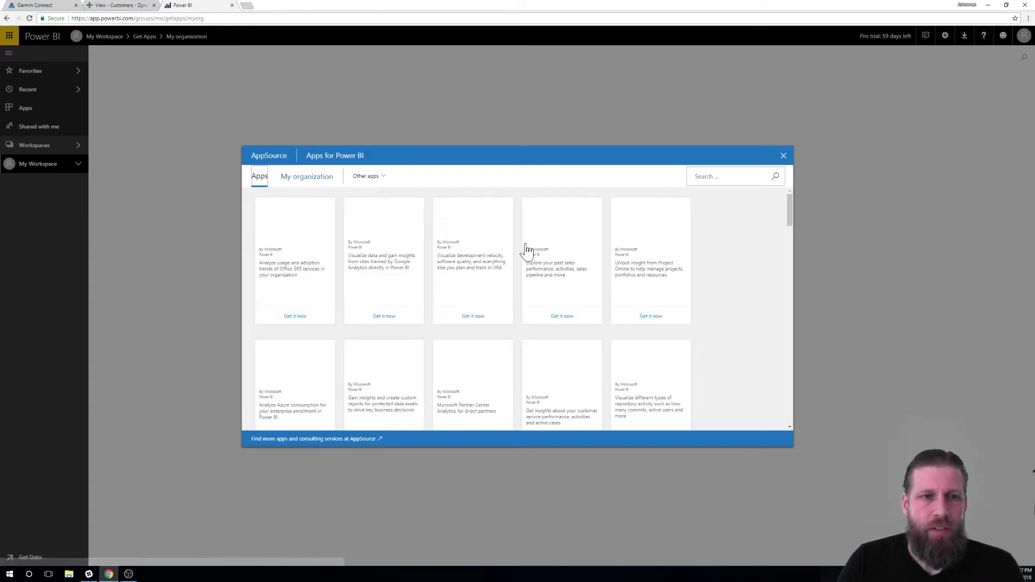
left_click(715, 176)
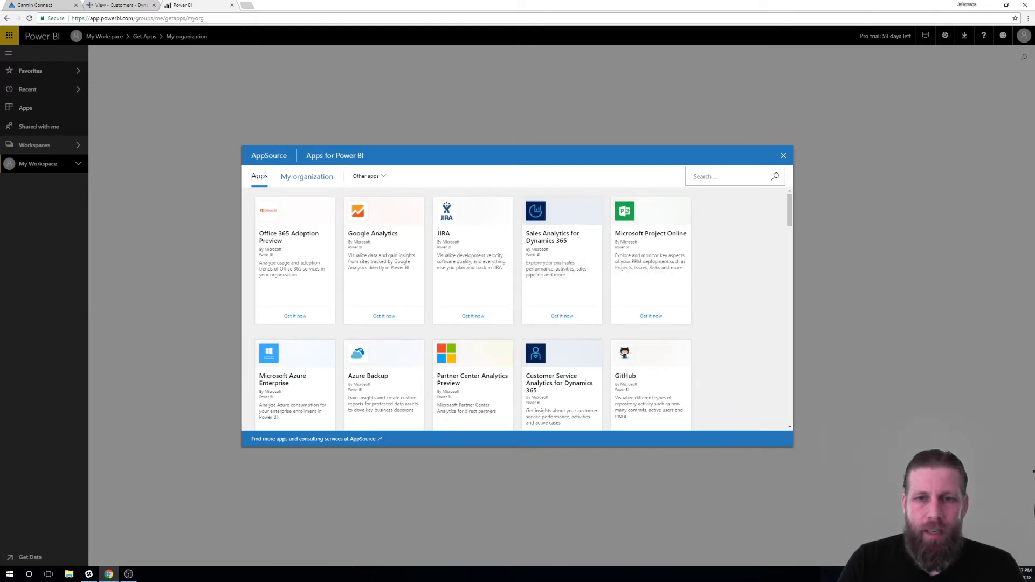
type("business")
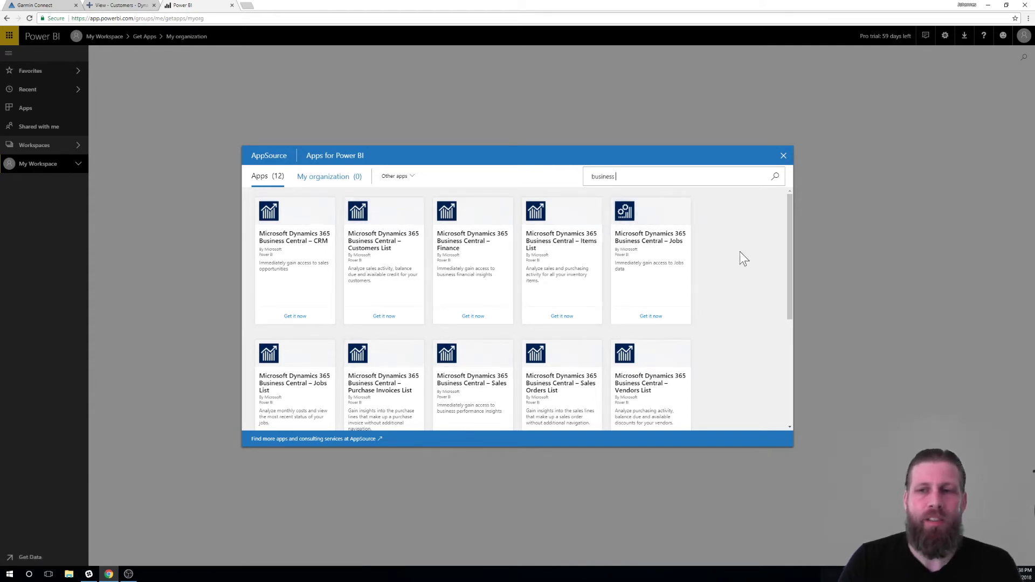
mouse_move(789, 241)
left_mouse_down()
mouse_move(800, 307)
mouse_move(793, 240)
left_mouse_up()
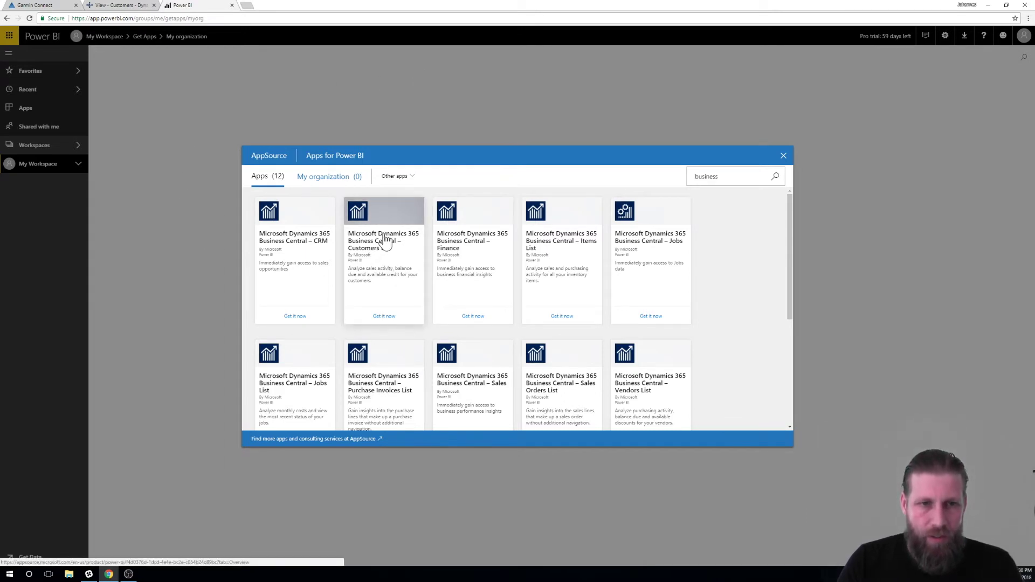
left_click(384, 318)
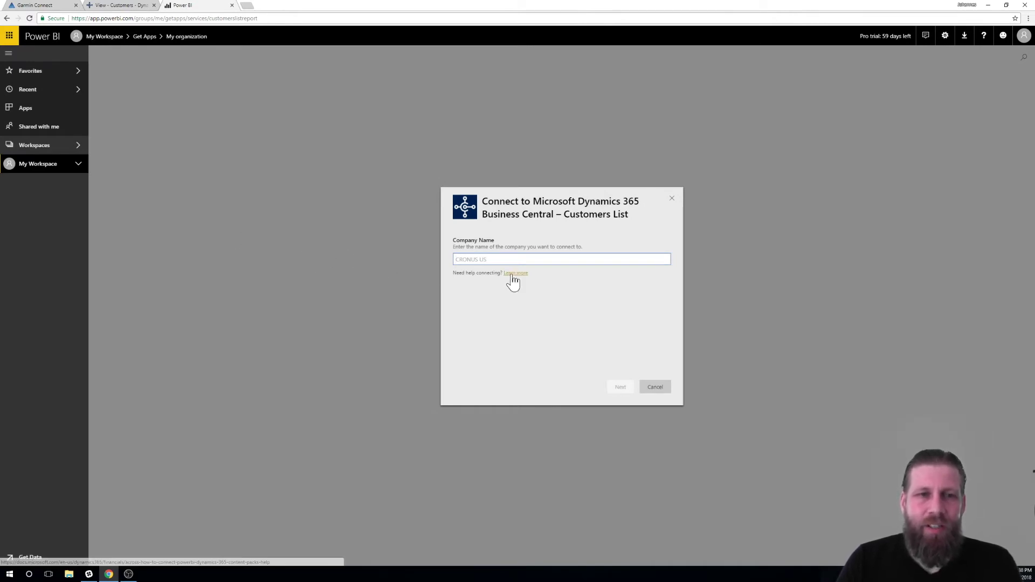
Step: In Business Central, dismiss the app launcher and close Customers, then return to the Power BI connection form
key("Return")
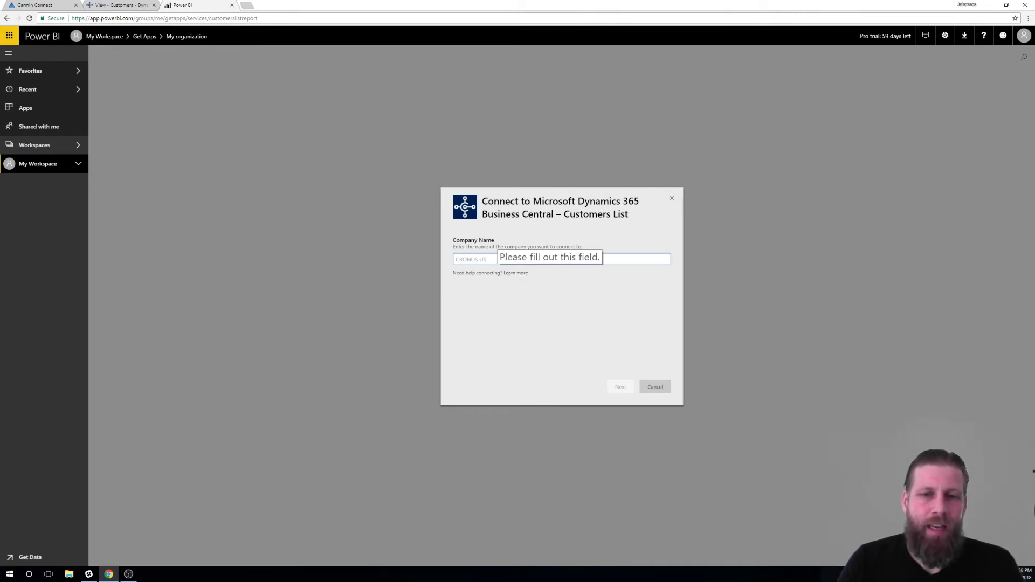
left_click(111, 7)
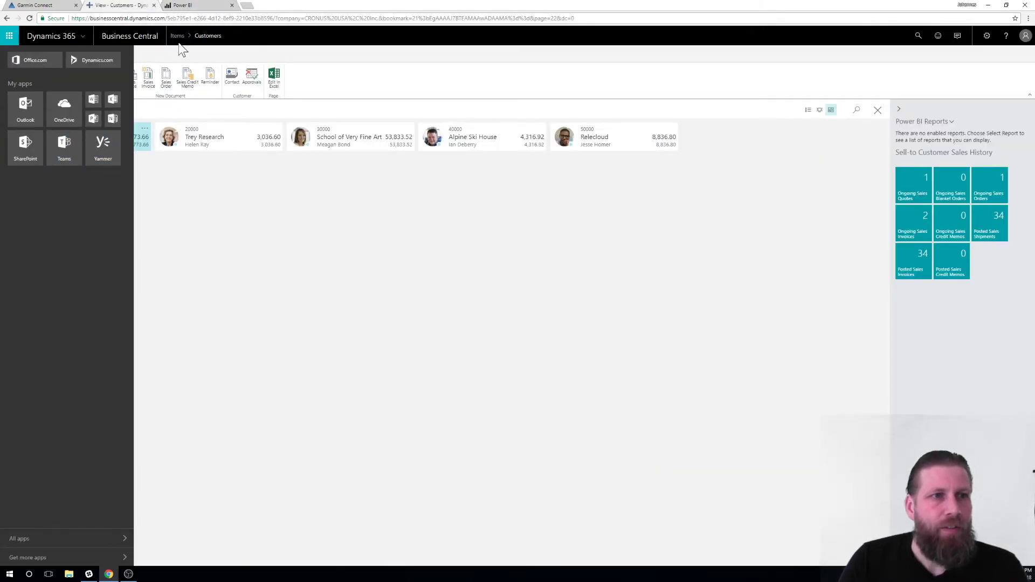
left_click(139, 45)
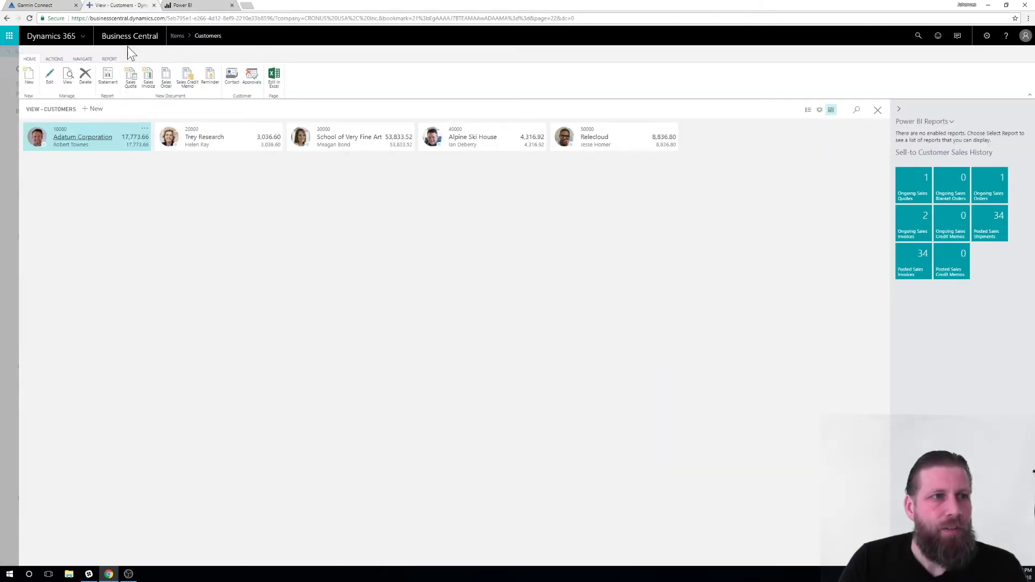
left_click(877, 111)
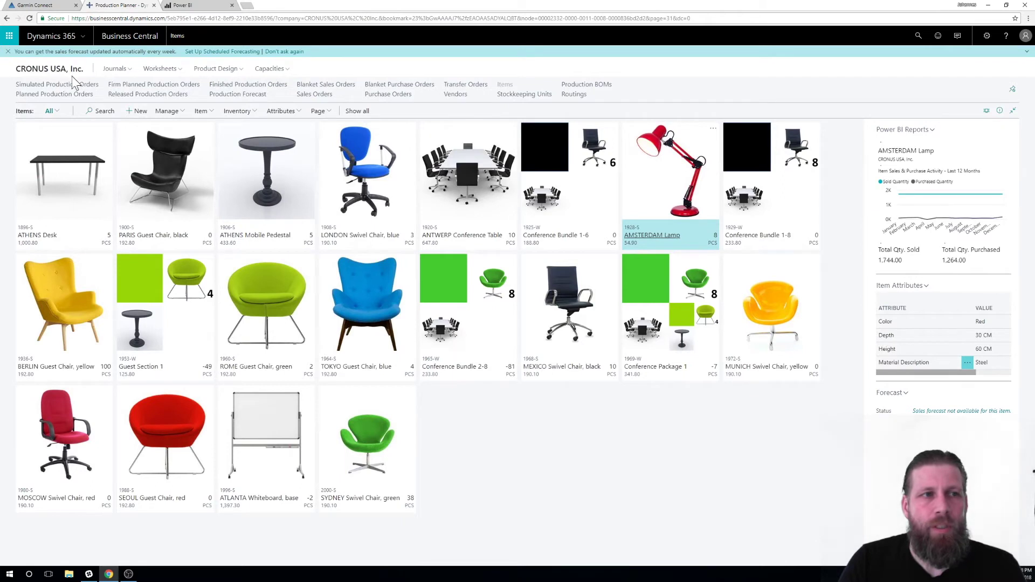
left_click(184, 5)
Step: Connect the app to company 'CRONUS USA, Inc.' and open the installed Items List dashboard
type("C")
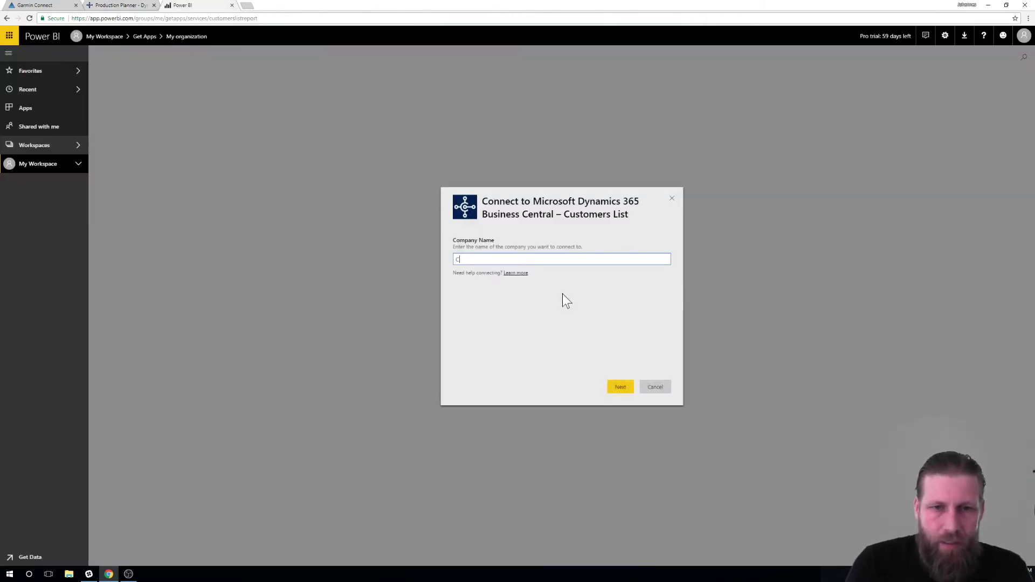
type("RONUS USA")
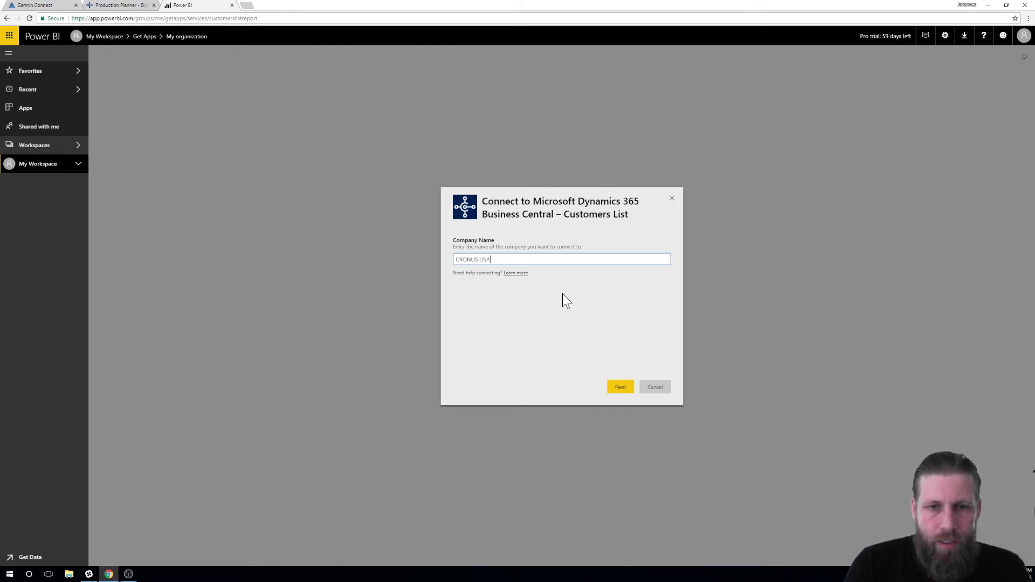
type(", ")
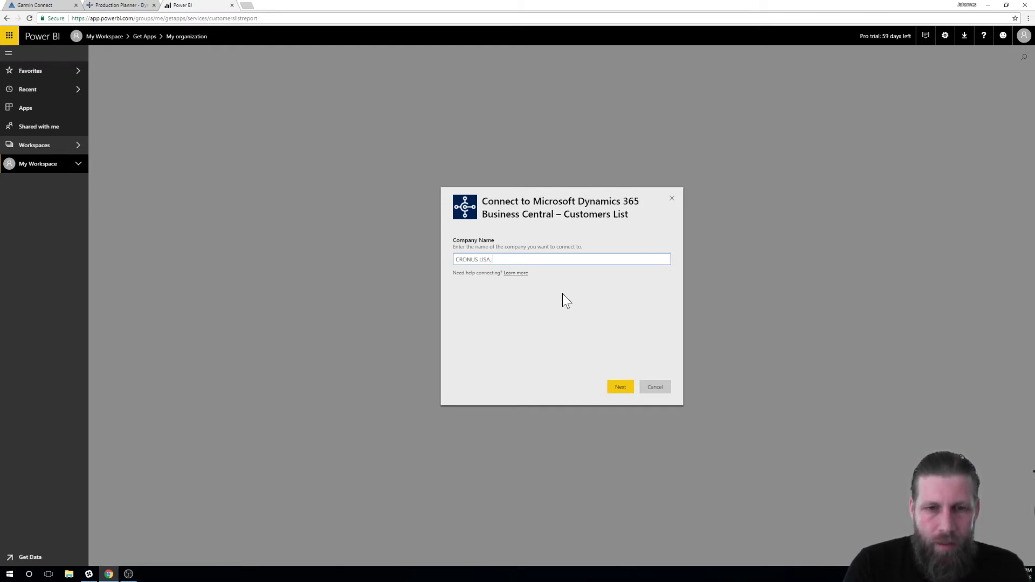
type("Inc")
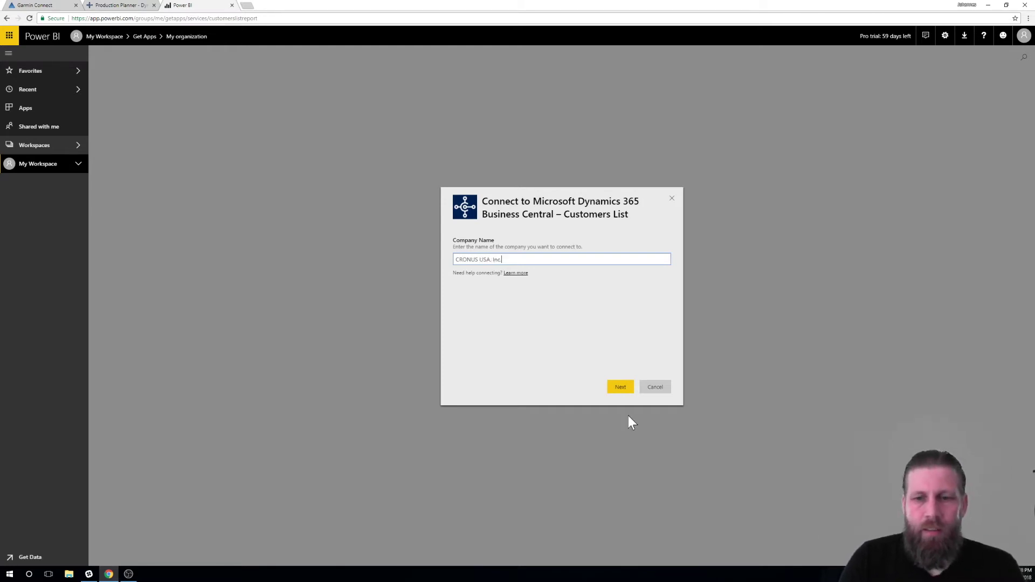
type(".")
left_click(624, 388)
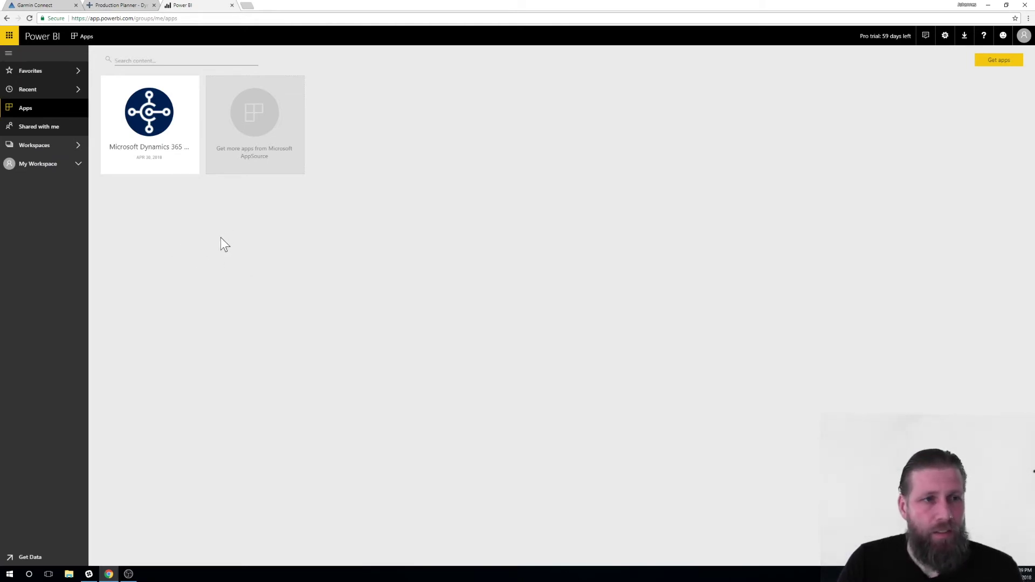
left_click(150, 131)
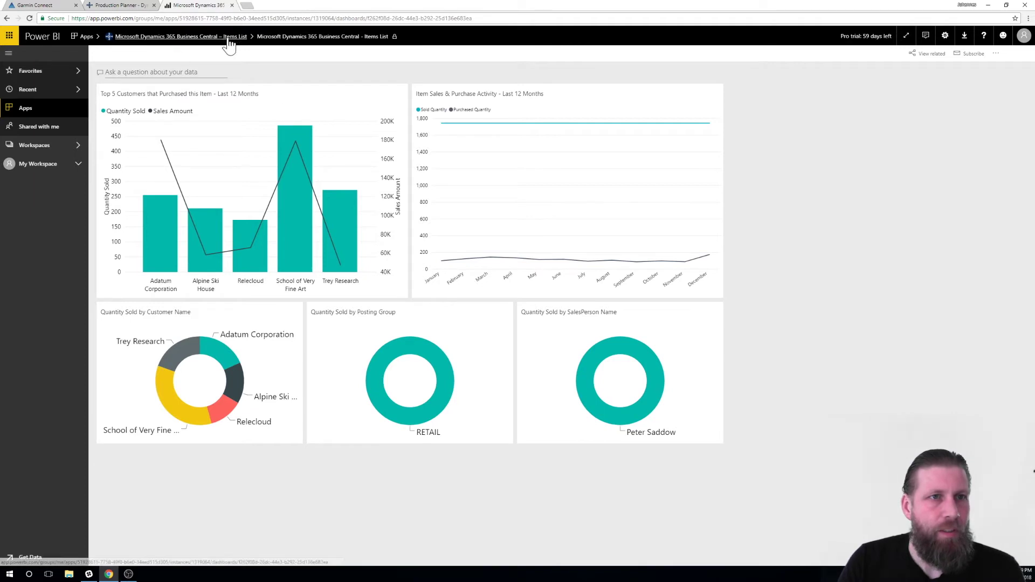
Step: Go back to the installed apps and open the Customers List dashboard
left_click(86, 37)
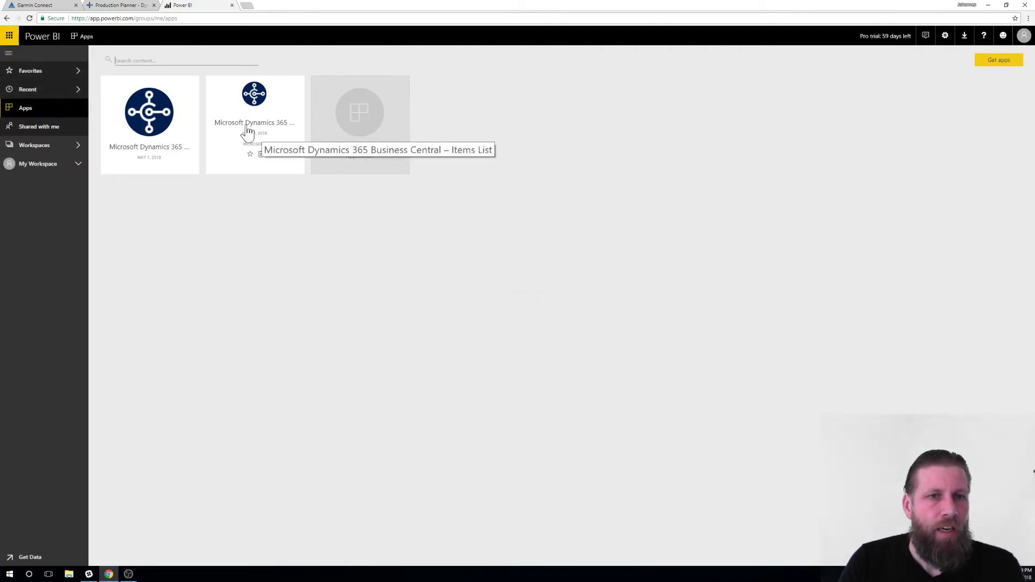
left_click(165, 129)
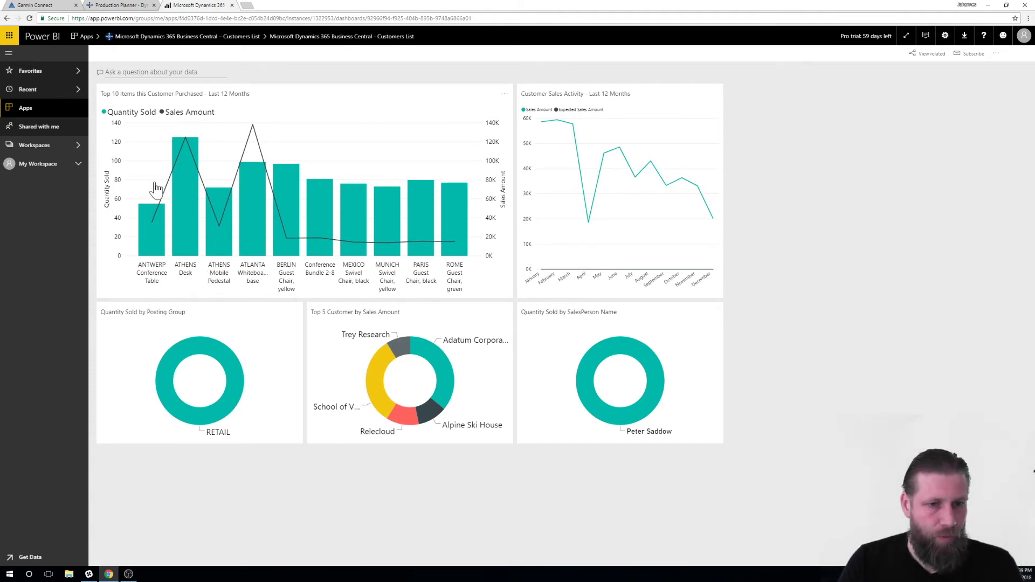
mouse_move(566, 148)
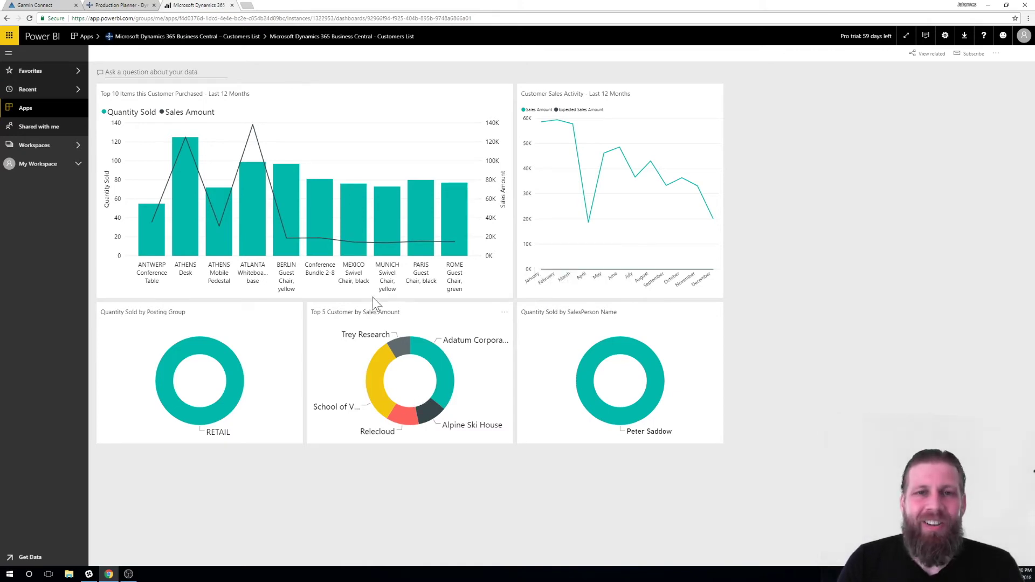
Step: In Business Central, search 'customers', open the Customers list and show its Power BI report options
left_click(116, 6)
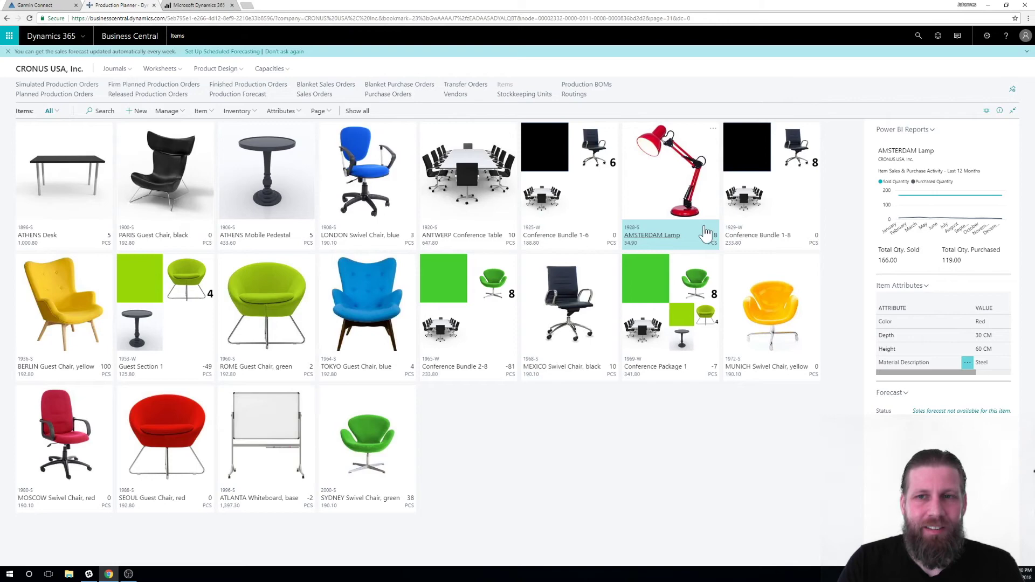
left_click(918, 35)
type("cus")
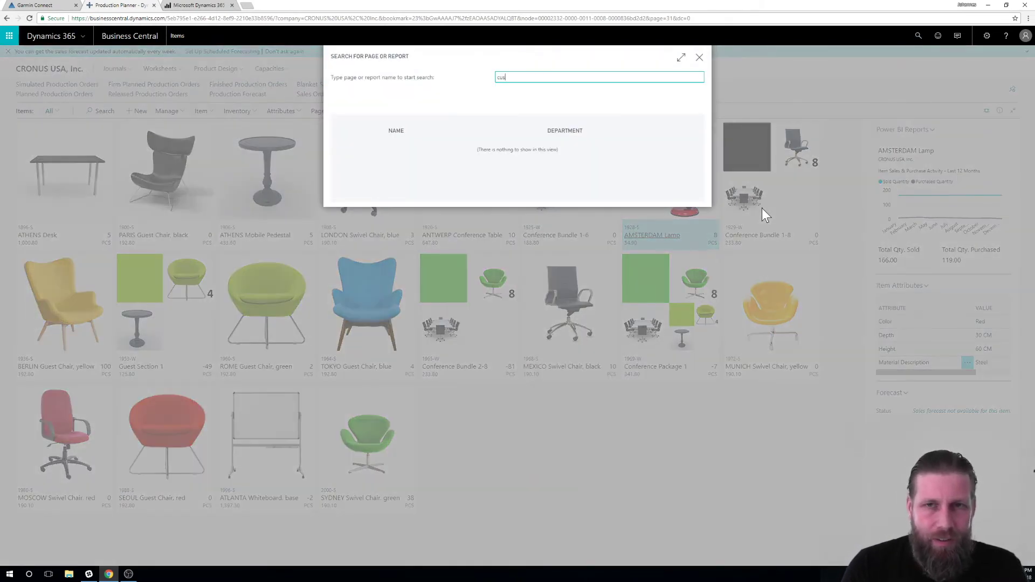
type("tomers")
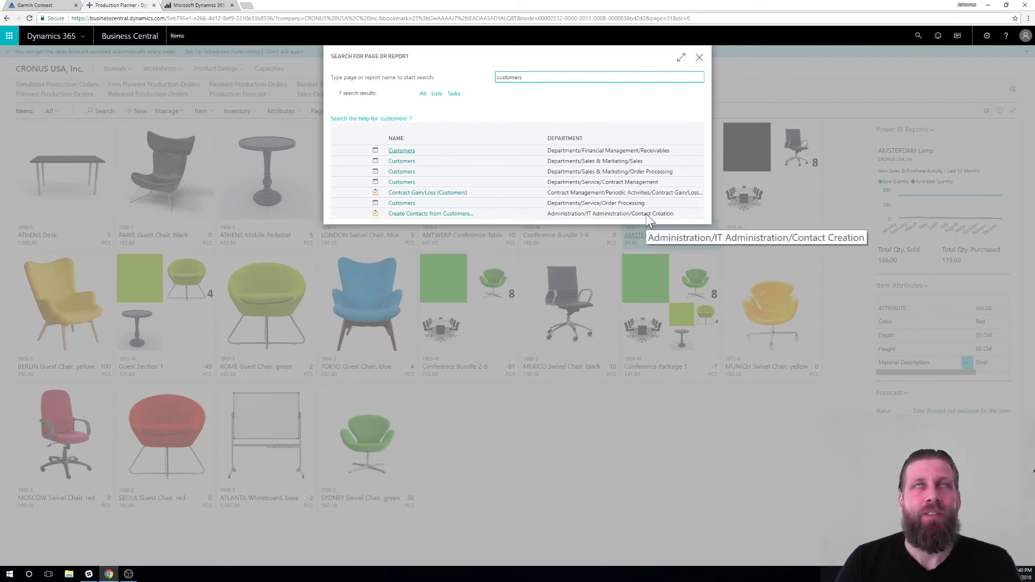
left_click(401, 151)
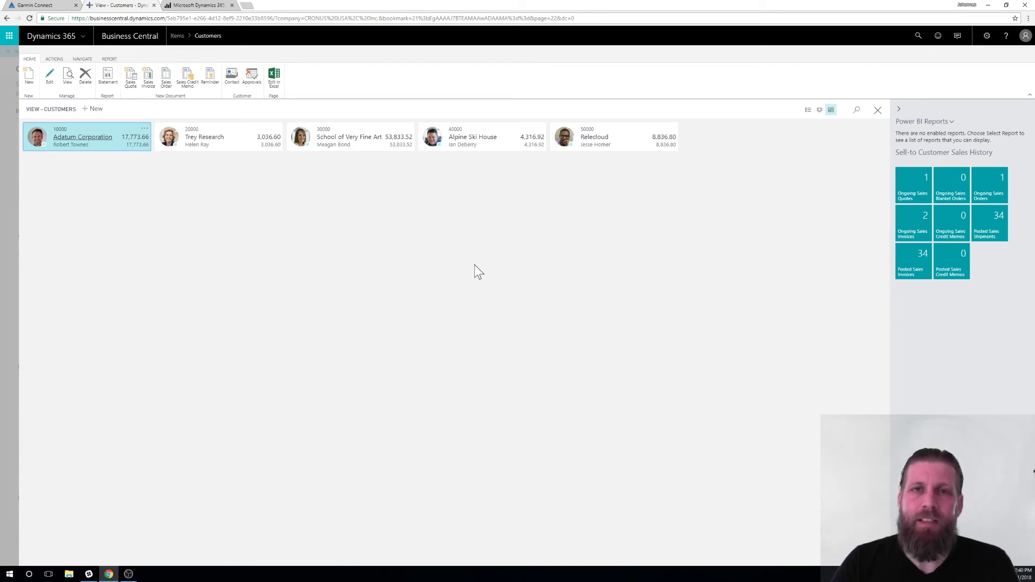
left_click(949, 122)
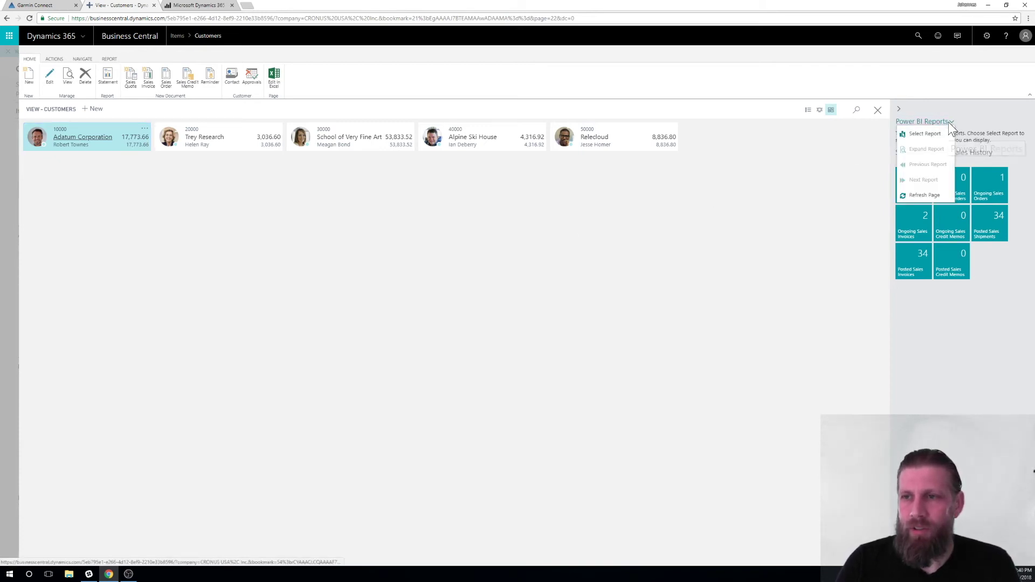
Step: Open and close the Power BI report selection twice without enabling a report, then close Customers
left_click(920, 135)
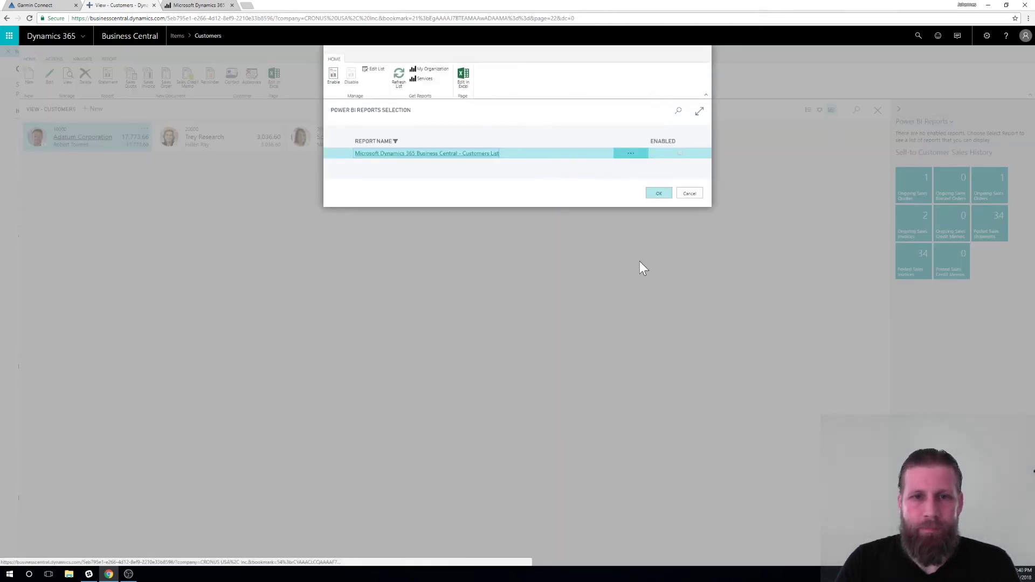
right_click(440, 163)
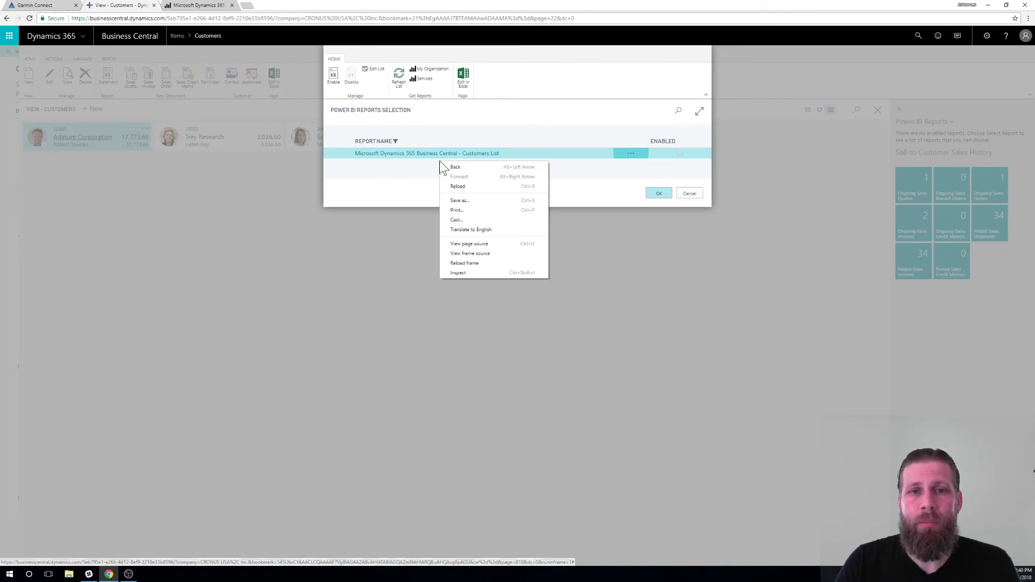
left_click(392, 240)
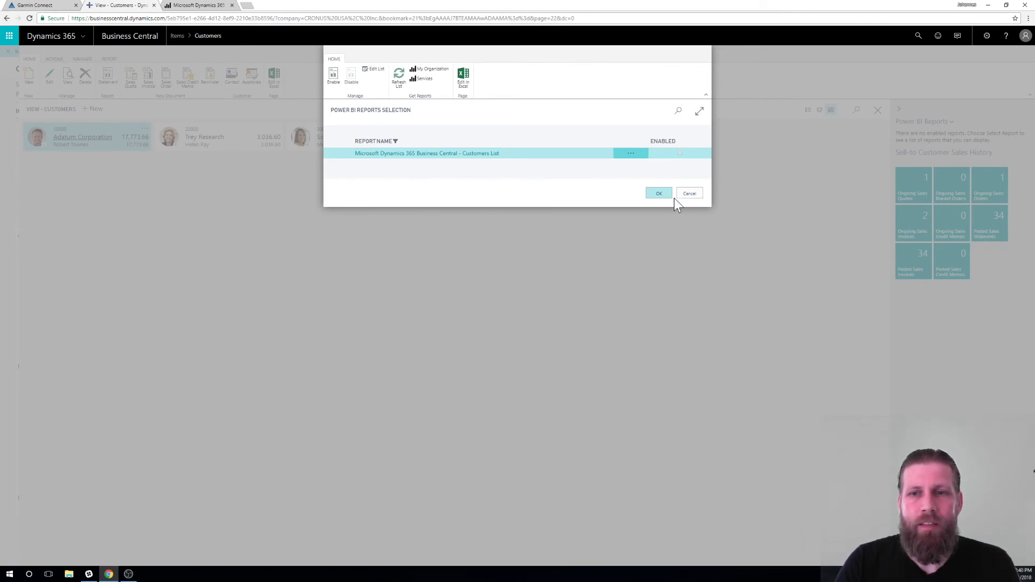
left_click(660, 195)
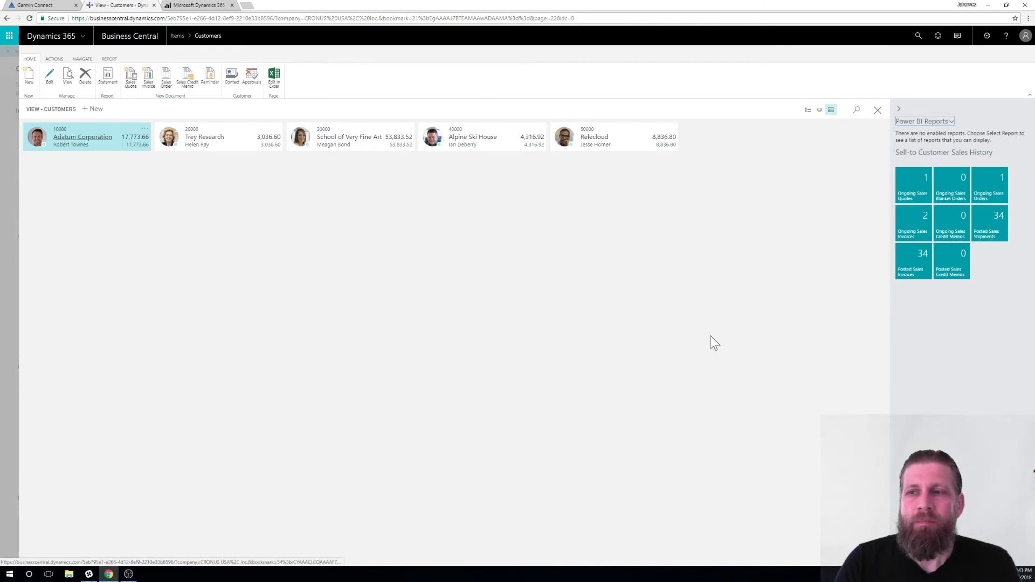
left_click(951, 122)
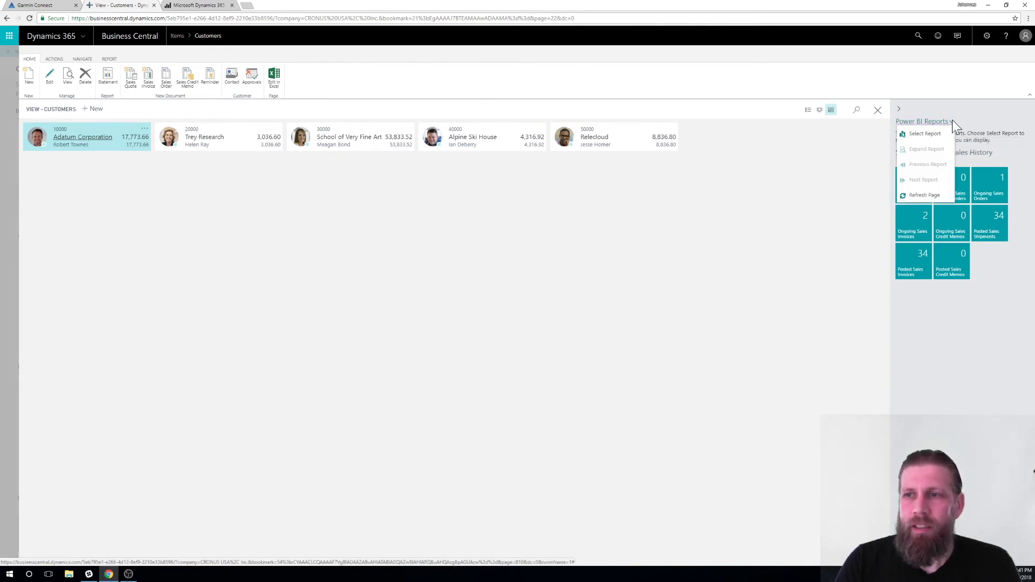
left_click(924, 133)
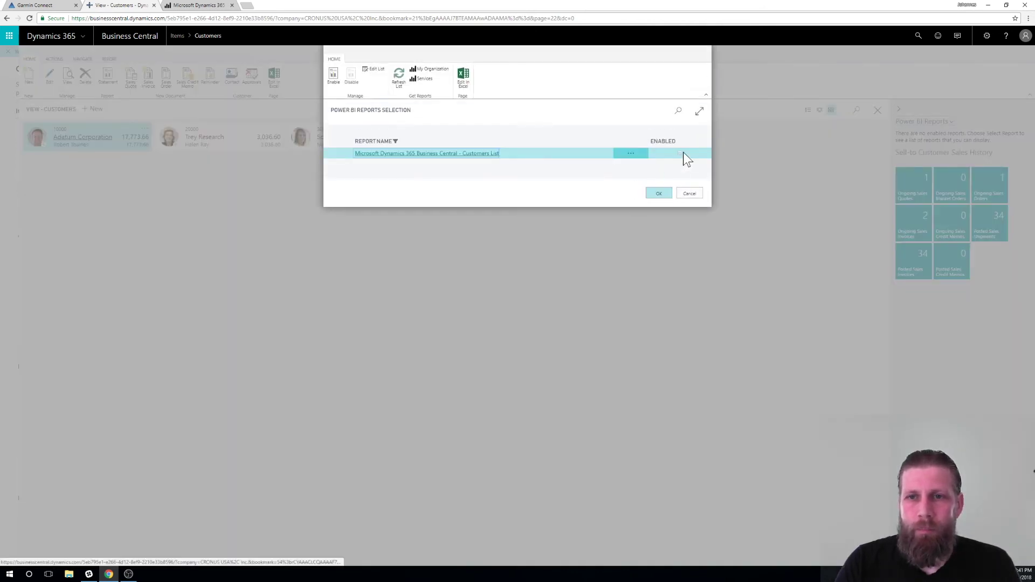
left_click(659, 194)
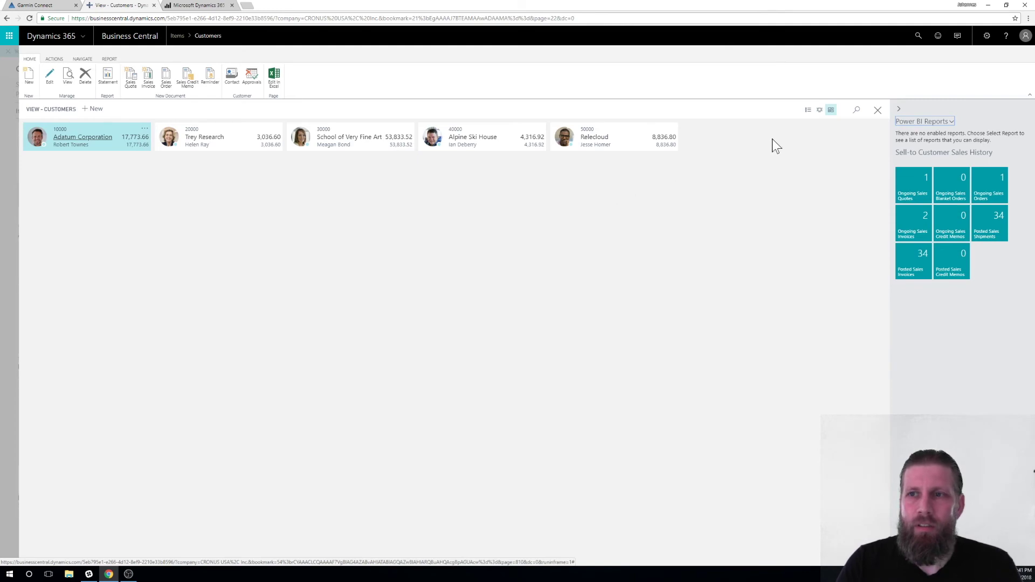
left_click(877, 110)
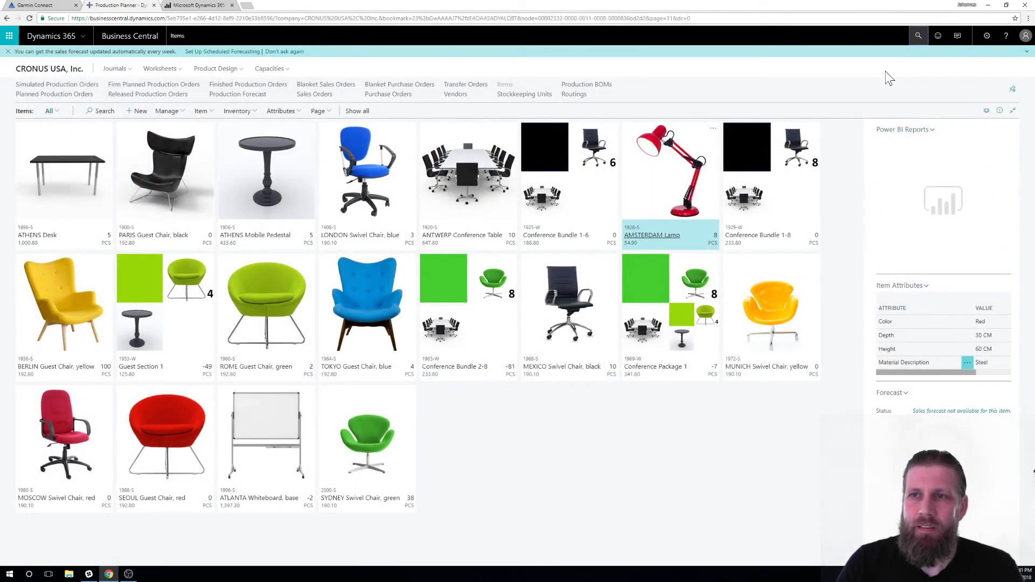
Step: Search 'customer' to reopen the Customers list and bring up the Power BI report selection
left_click(919, 38)
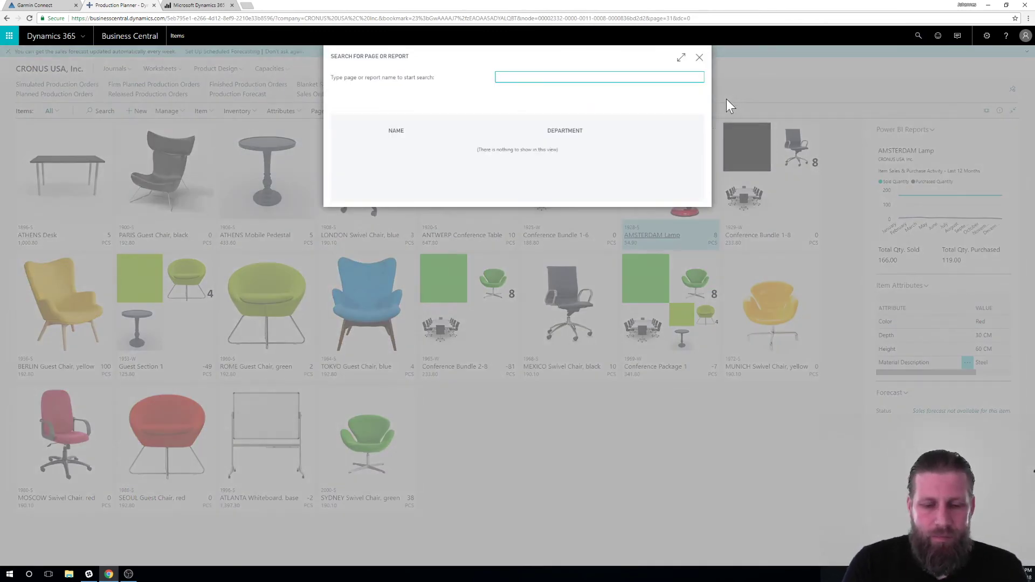
type("customer")
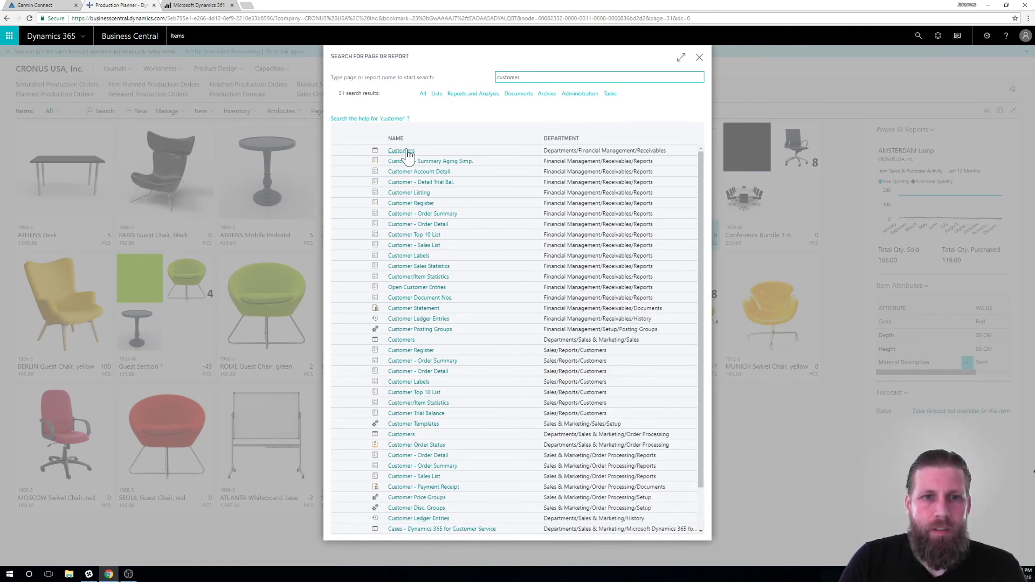
left_click(406, 151)
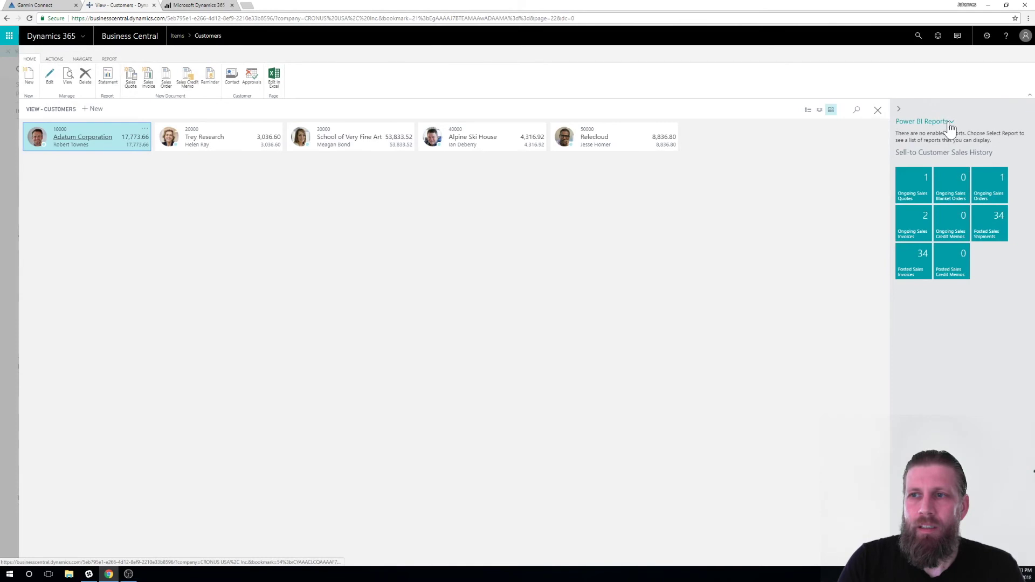
left_click(946, 122)
left_click(935, 135)
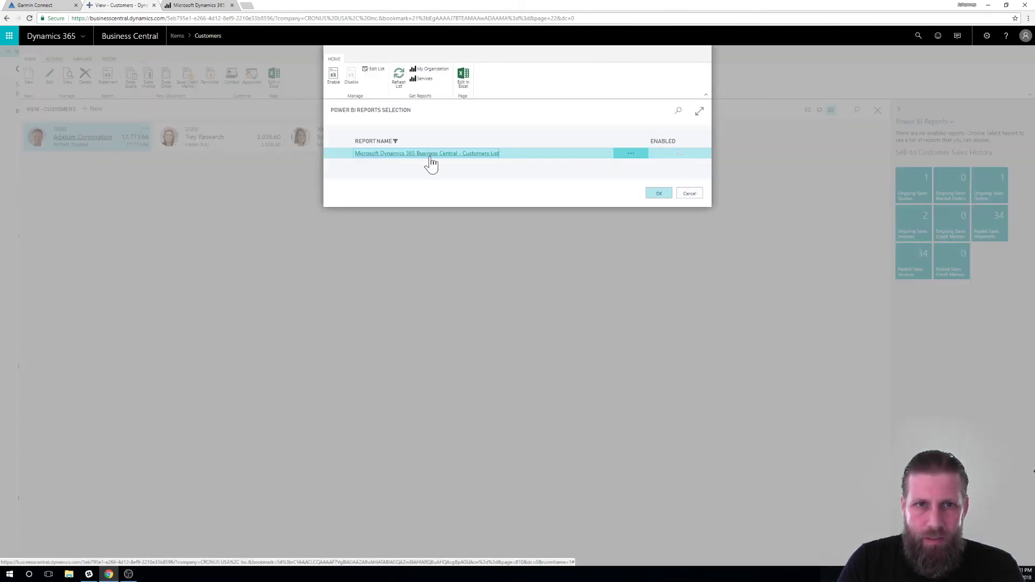
Step: Enable the Customers List Power BI report, confirm the selection, and switch to its dashboard
left_click(333, 78)
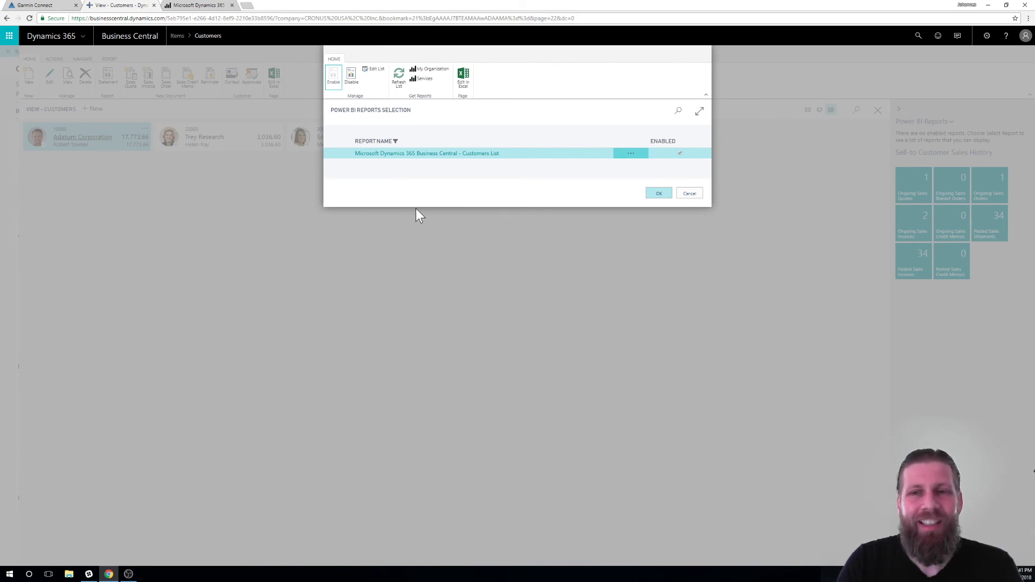
left_click(661, 198)
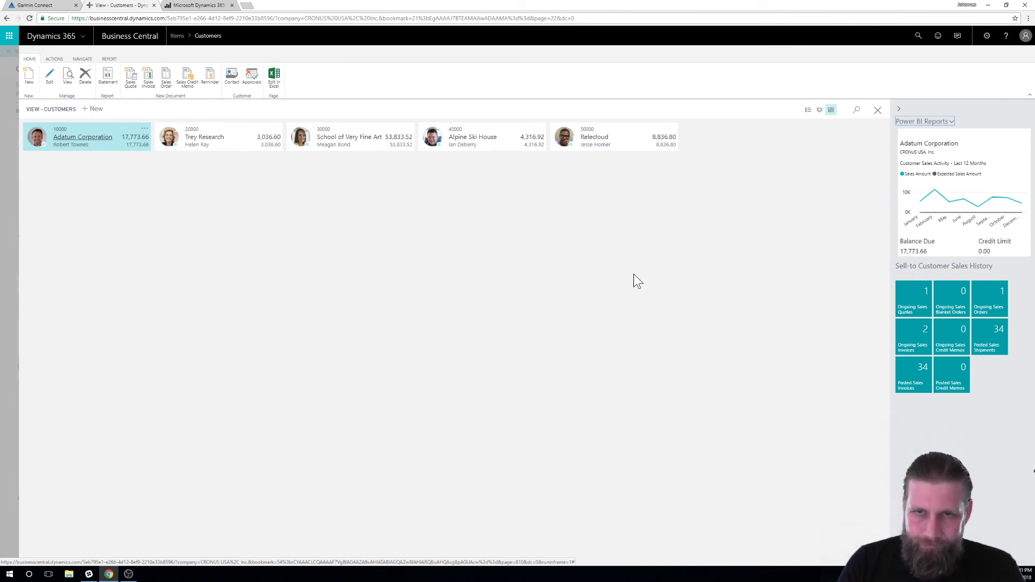
left_click(184, 7)
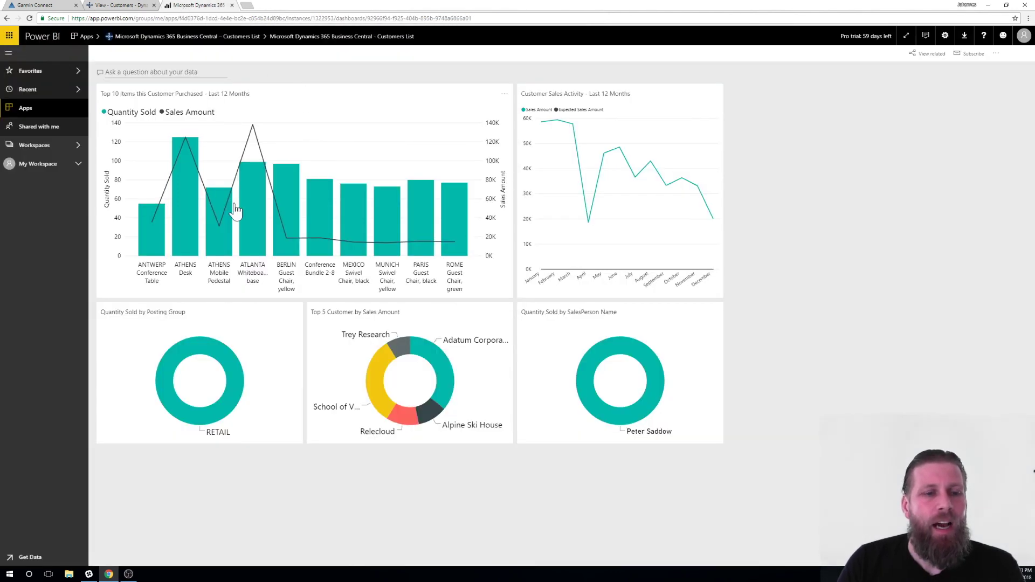
mouse_move(264, 167)
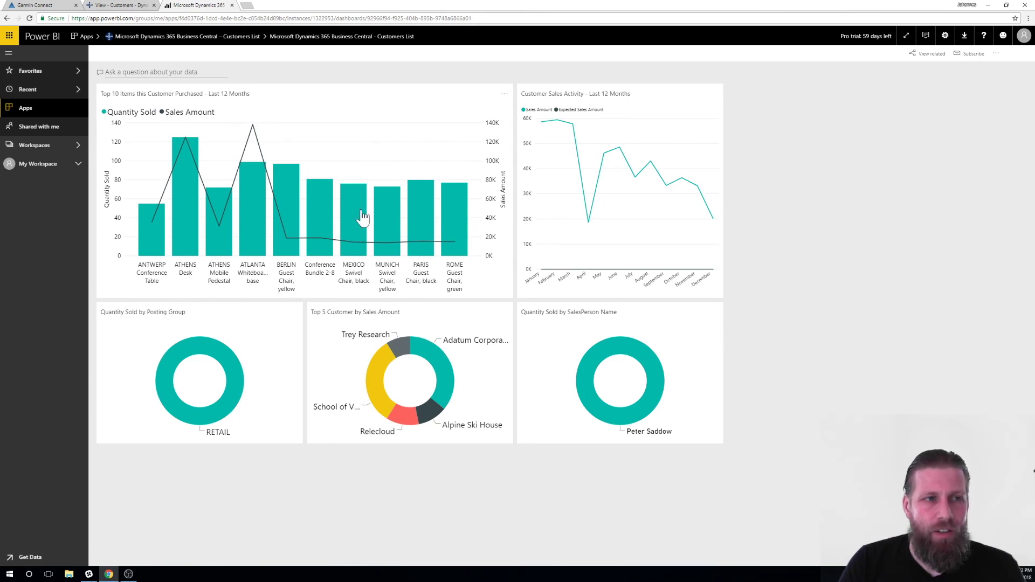
mouse_move(356, 199)
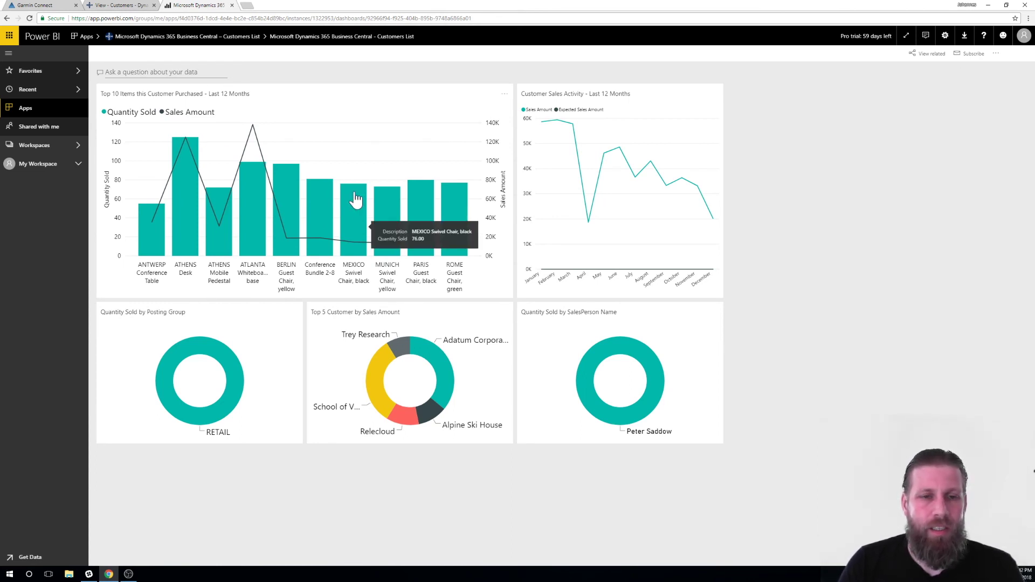
left_click(120, 4)
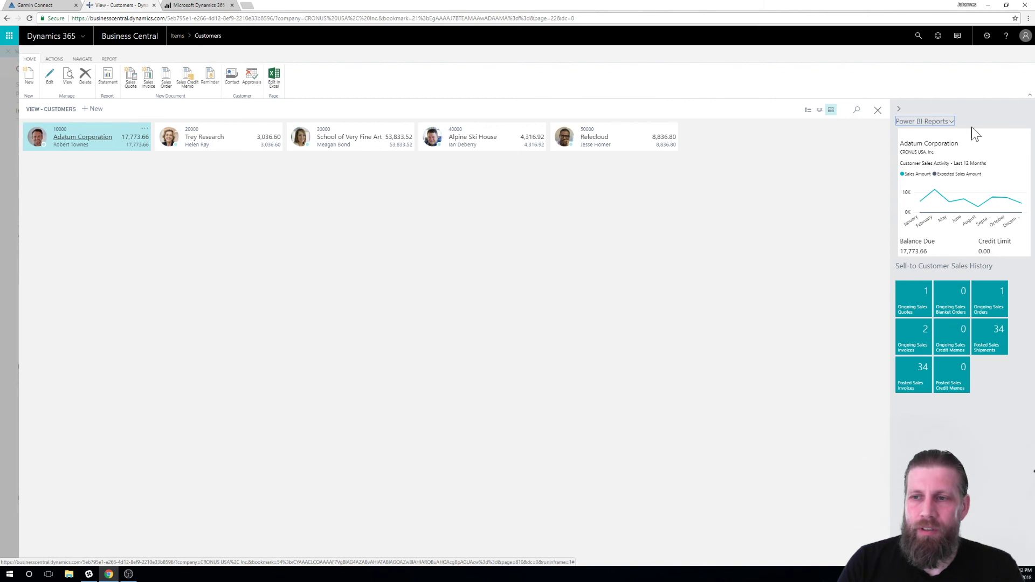
Step: Step through Trey Research, School of Very Fine Art and Alpine Ski House, ending on School of Very Fine Art
left_click(225, 236)
key("Right")
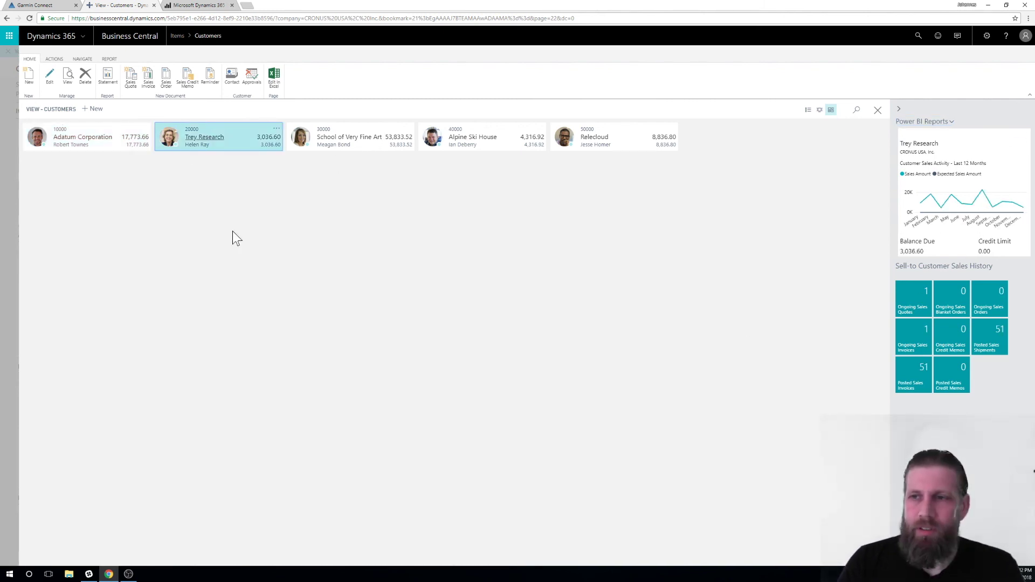
key("Right")
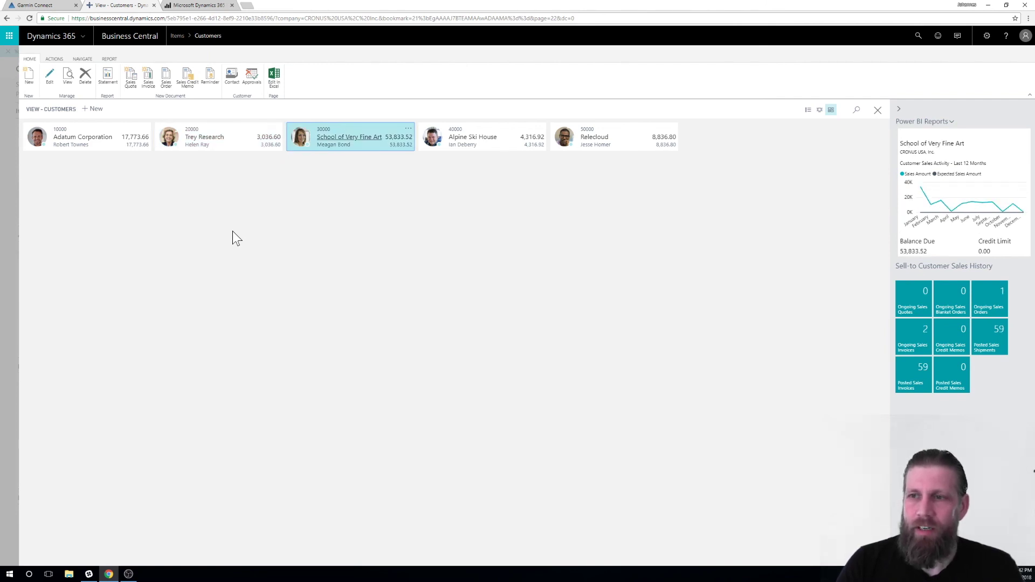
key("Right")
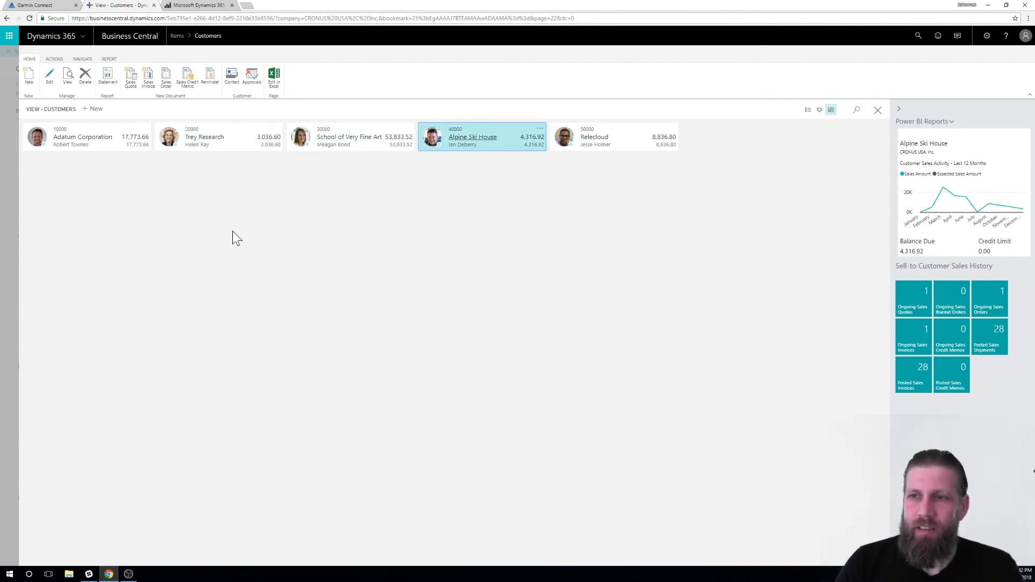
key("Left")
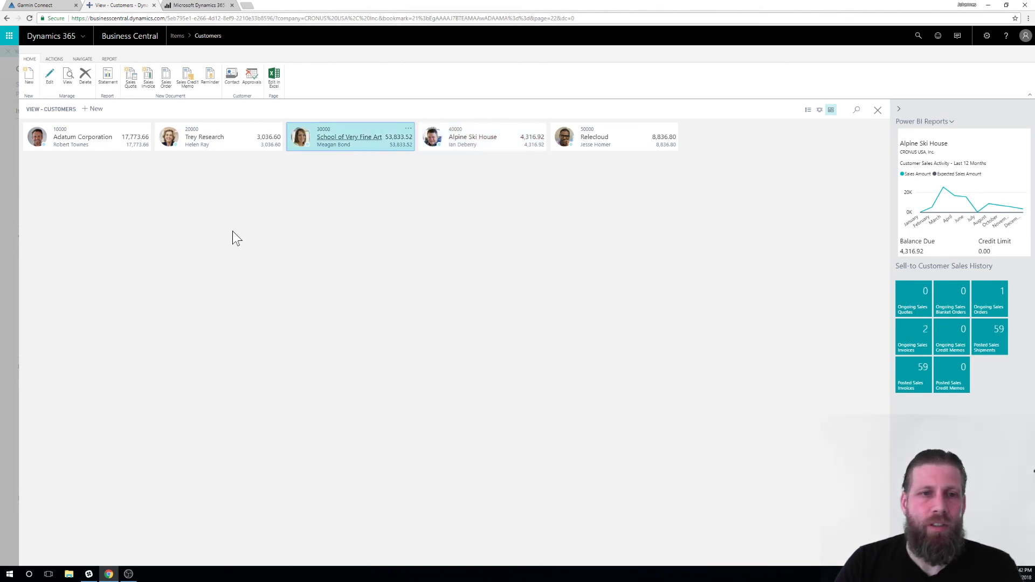